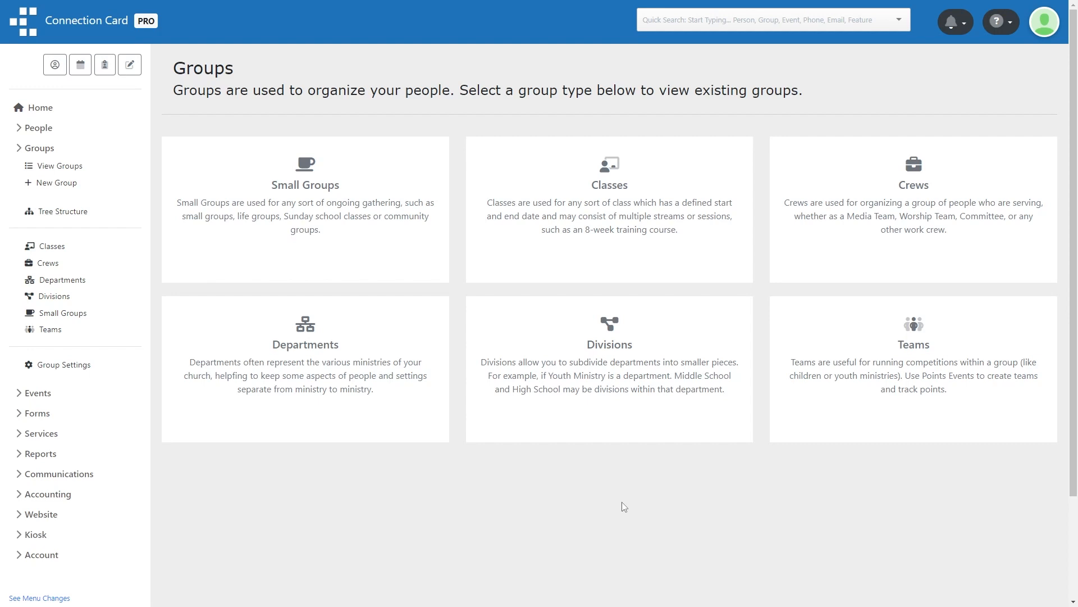
# - Go from the group types overview to the list of departments
pyautogui.click(41, 149)
pyautogui.click(44, 150)
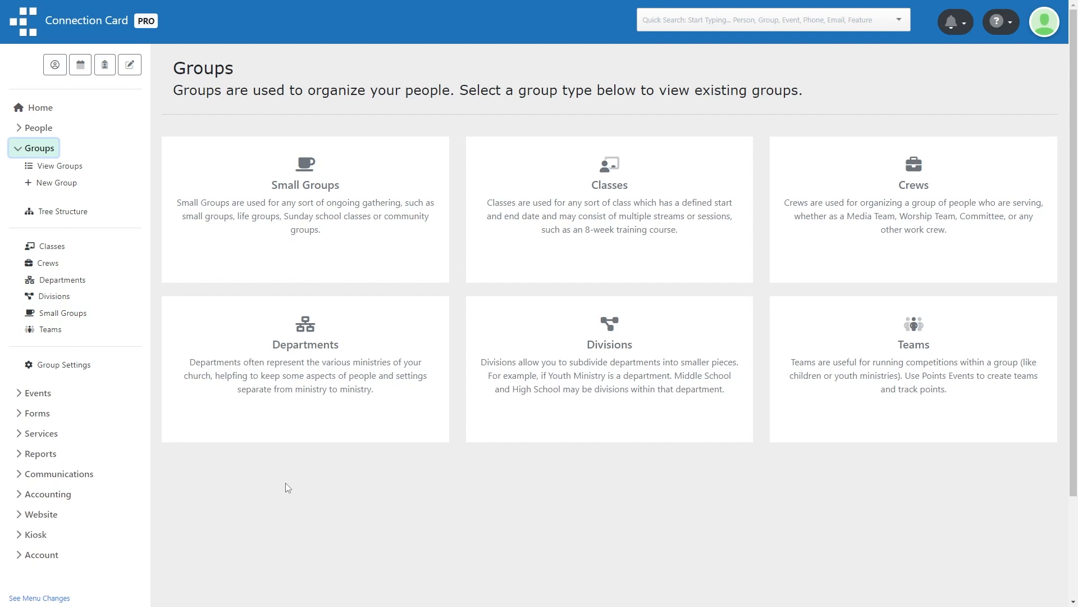
pyautogui.click(282, 387)
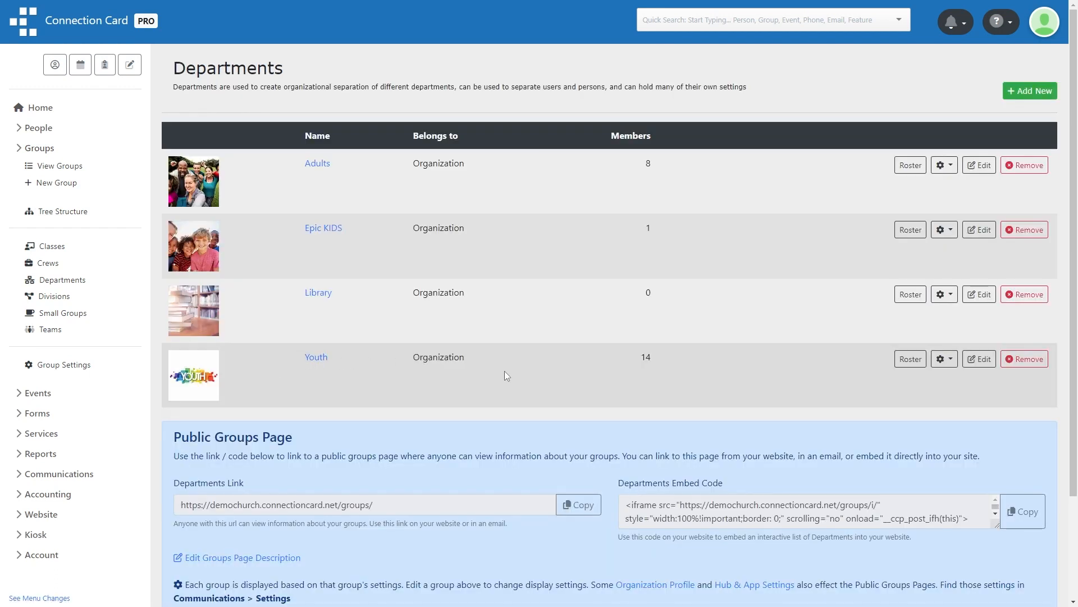
# - Open the divisions list and review the divisions under Adults, Epic KIDS and Youth
pyautogui.click(65, 304)
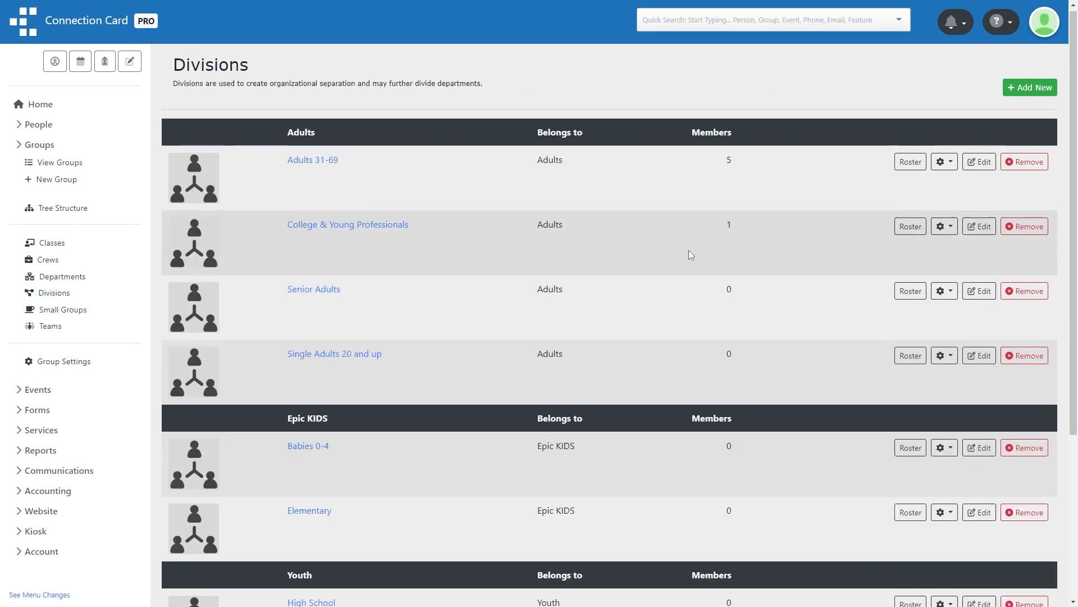
pyautogui.scroll(-4, 689, 250)
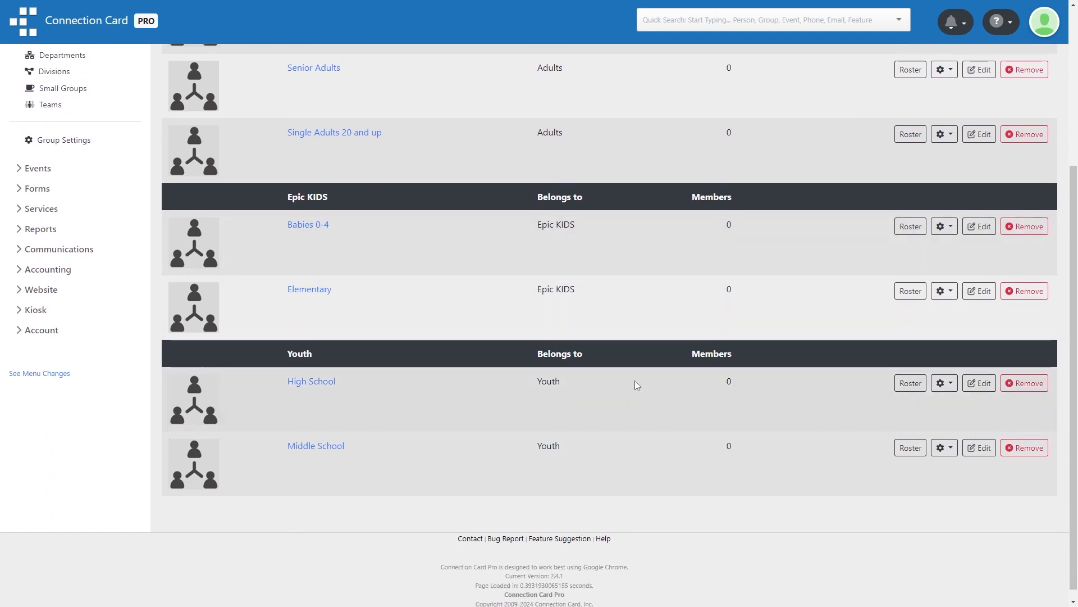
pyautogui.scroll(4, 626, 383)
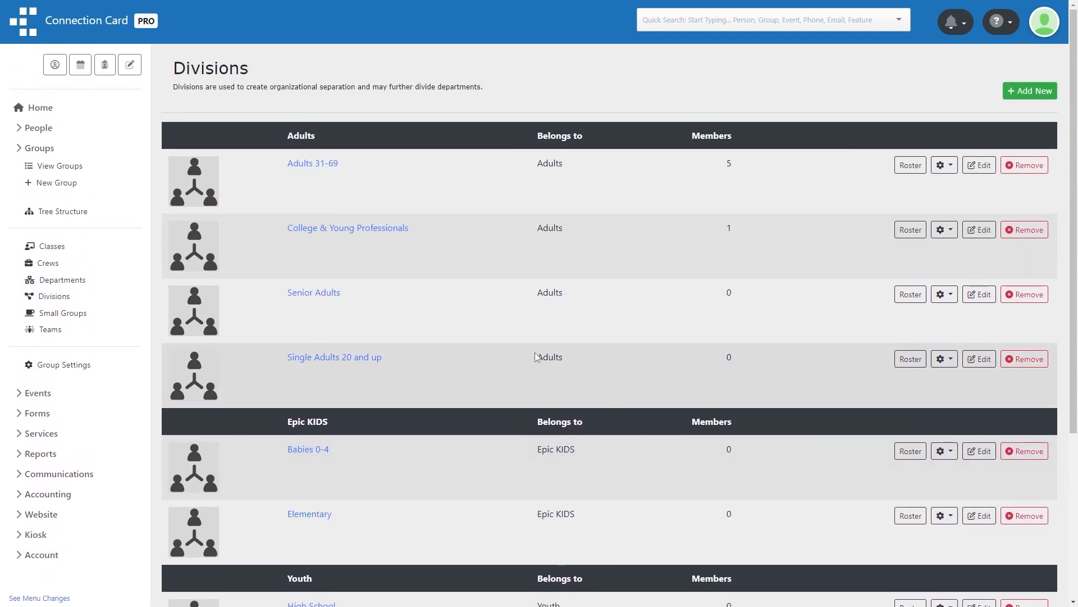
pyautogui.scroll(-4, 528, 360)
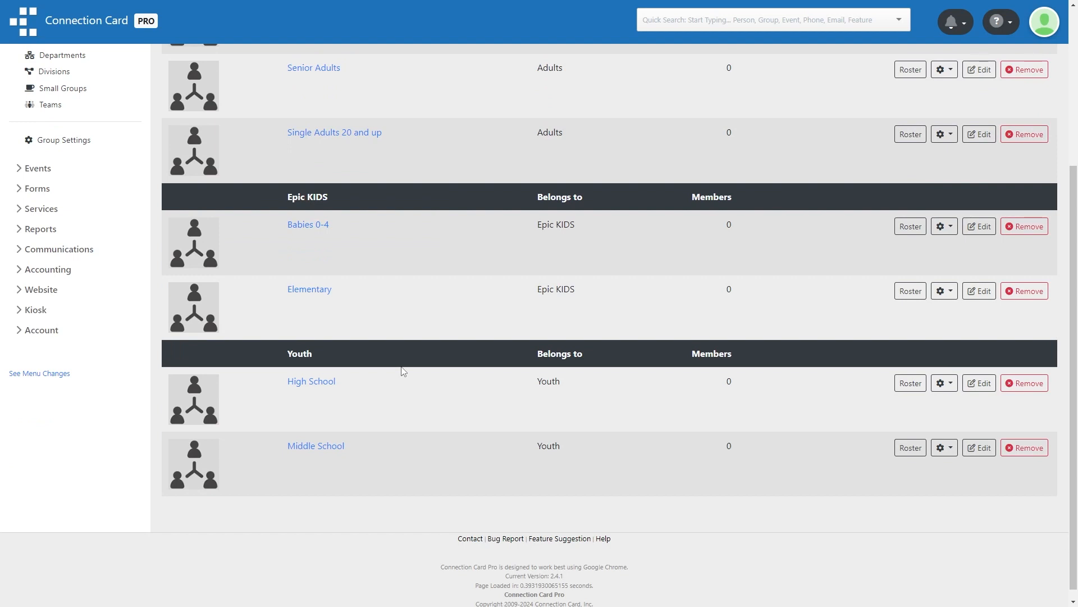
pyautogui.scroll(4, 403, 371)
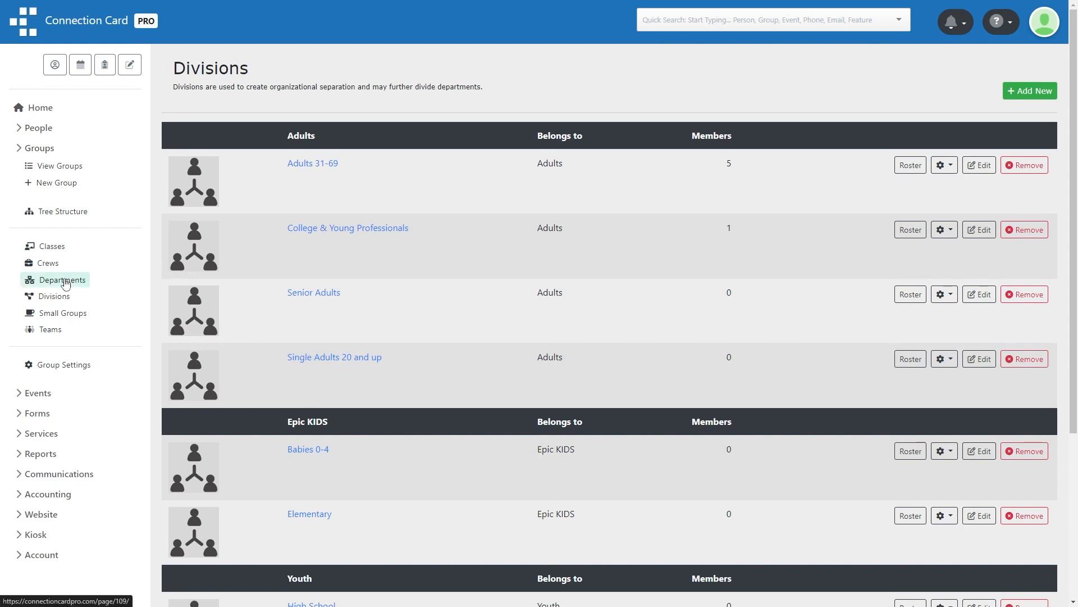
pyautogui.scroll(-5, 449, 292)
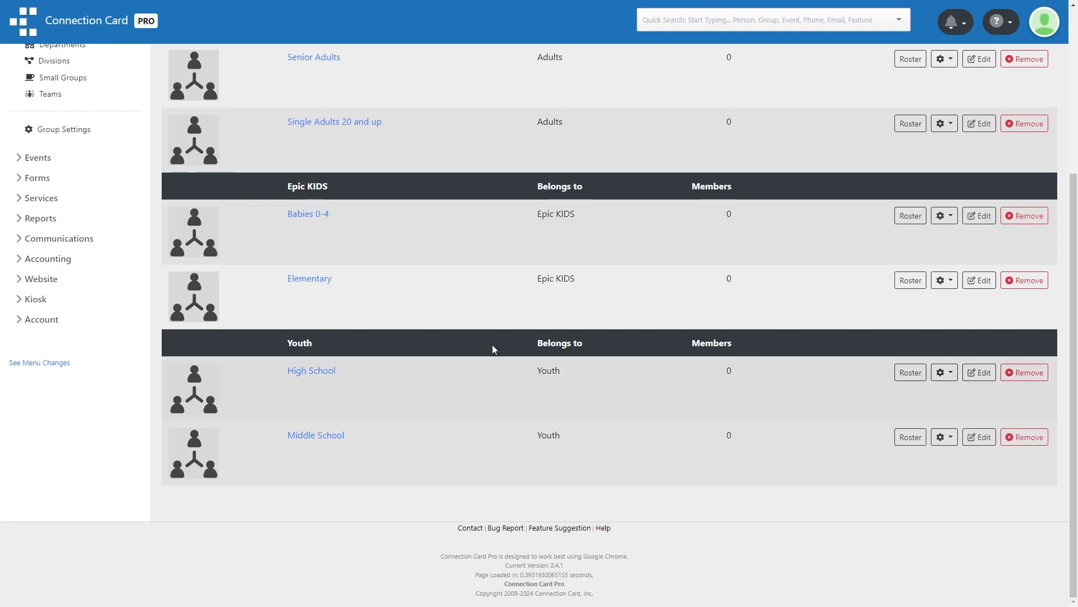
pyautogui.scroll(5, 449, 315)
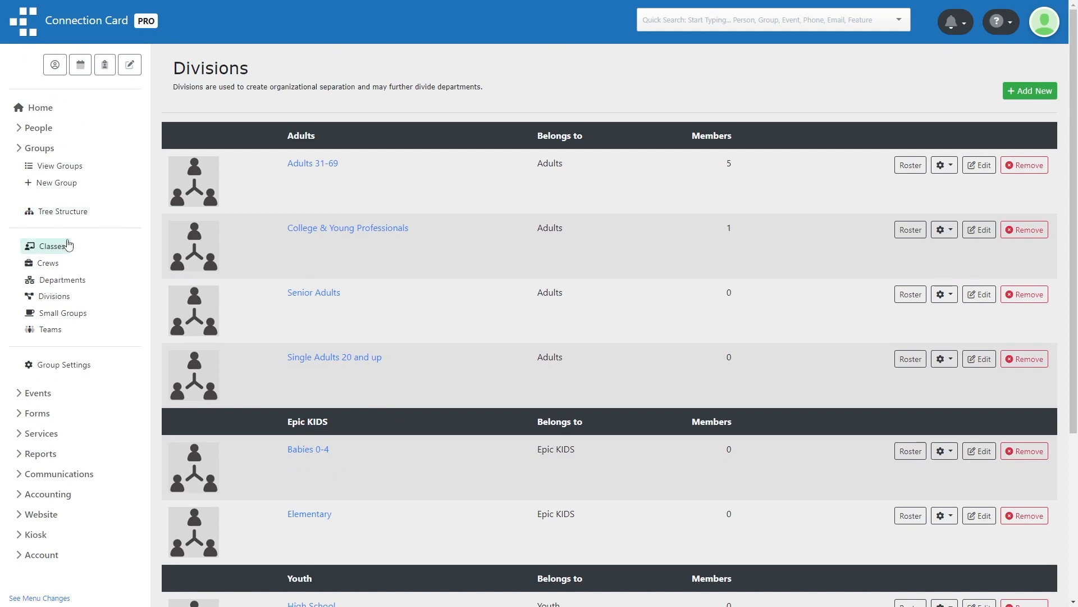
# - Return to the group types overview, then review the small groups list from Care Groups down to Sunday School Classes
pyautogui.click(60, 166)
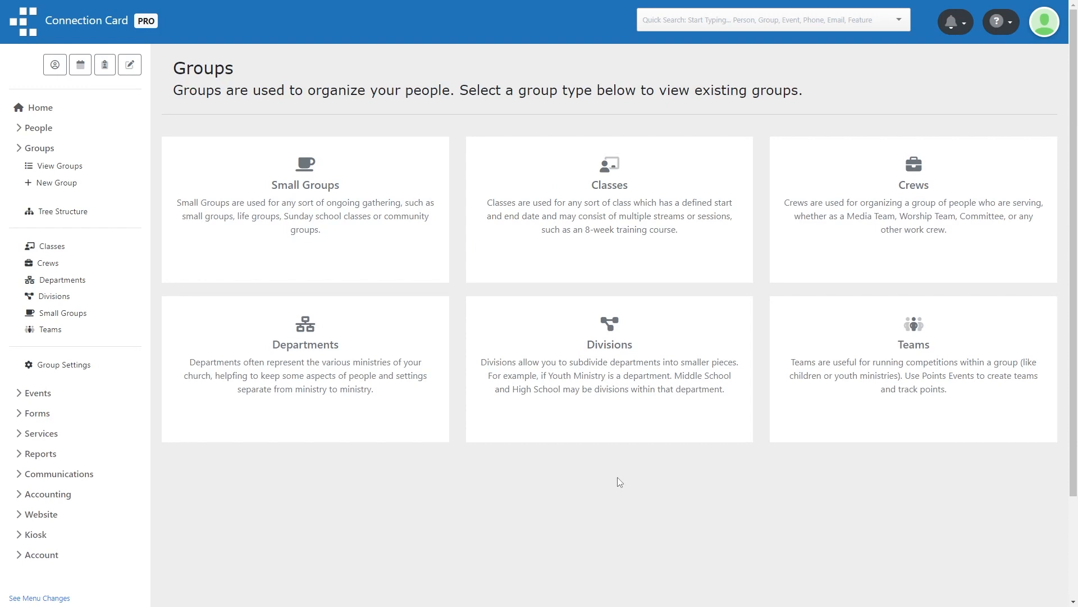
pyautogui.click(414, 243)
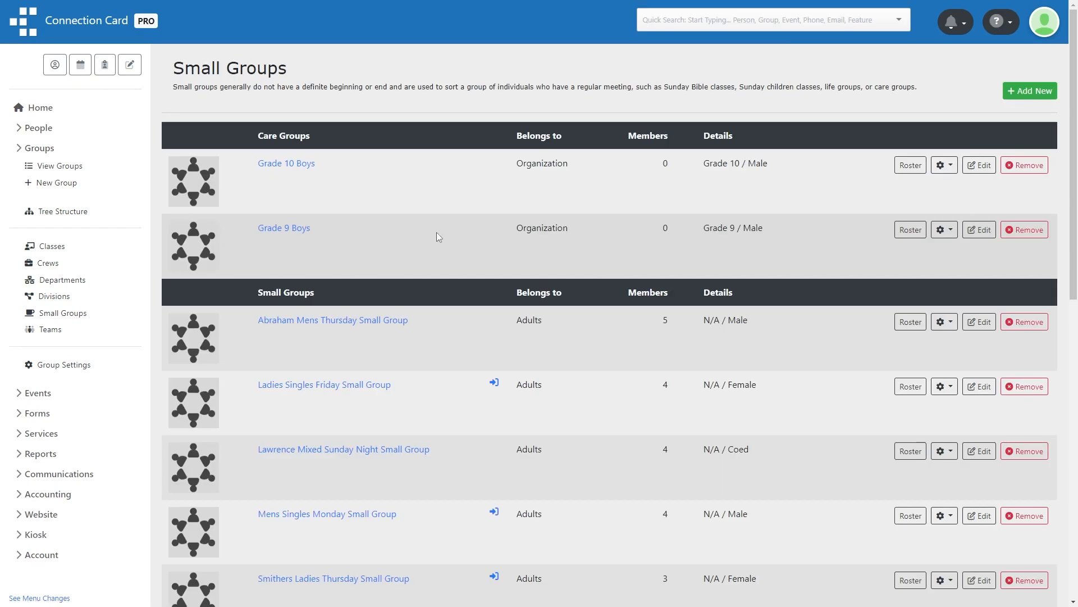
pyautogui.scroll(-2, 438, 237)
pyautogui.scroll(-7, 438, 233)
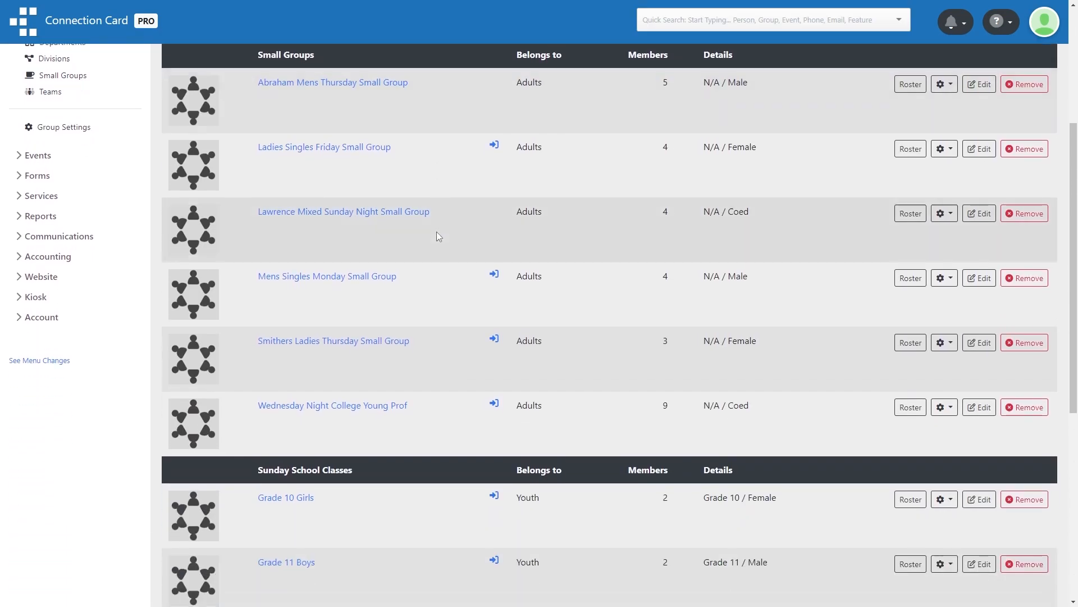
pyautogui.scroll(-2, 437, 231)
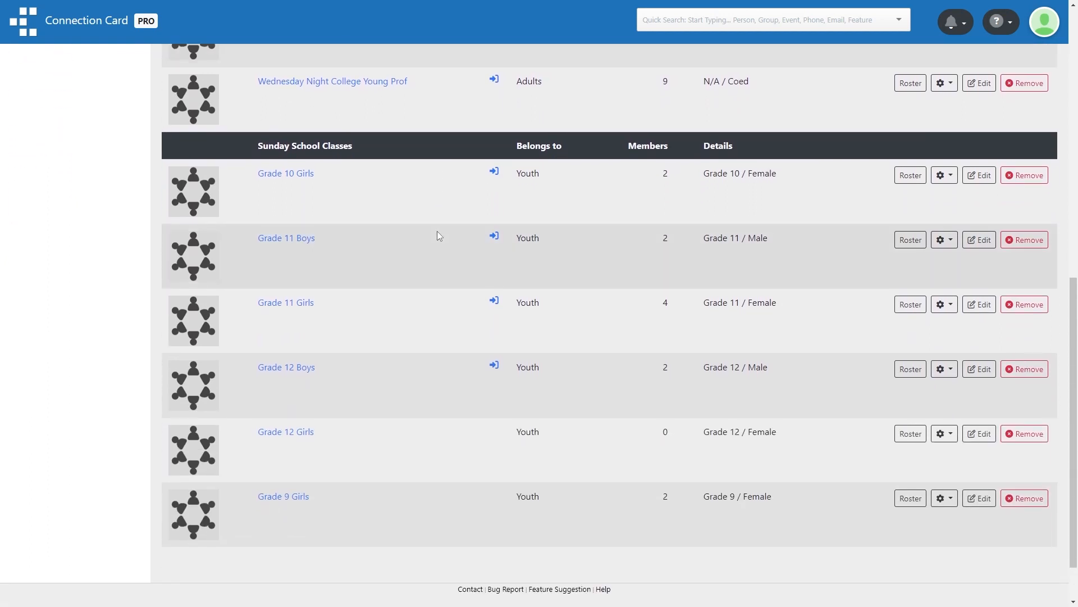
pyautogui.scroll(7, 437, 236)
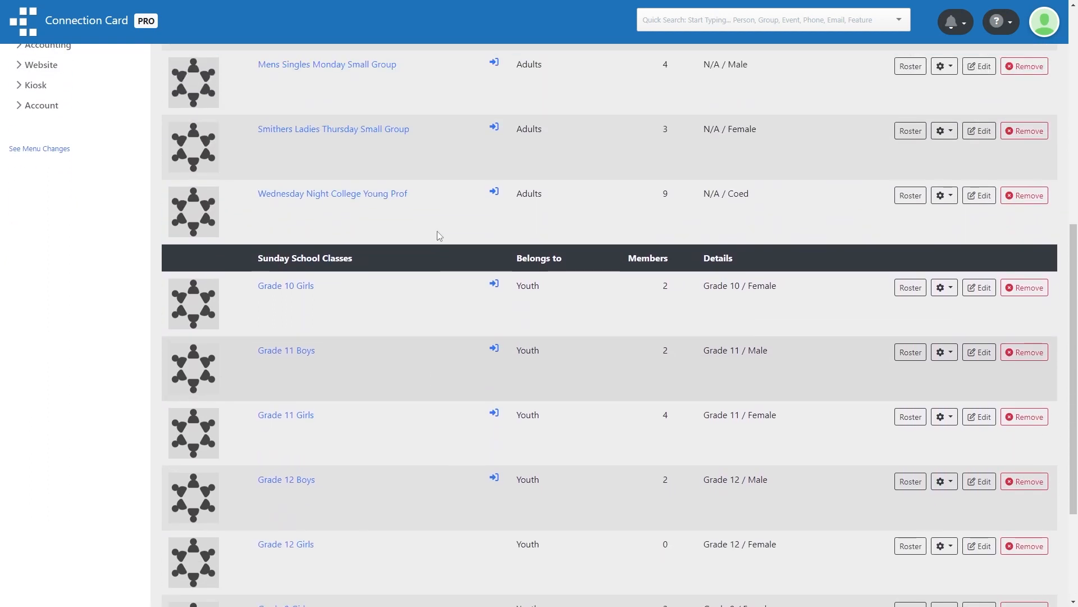
pyautogui.scroll(4, 436, 231)
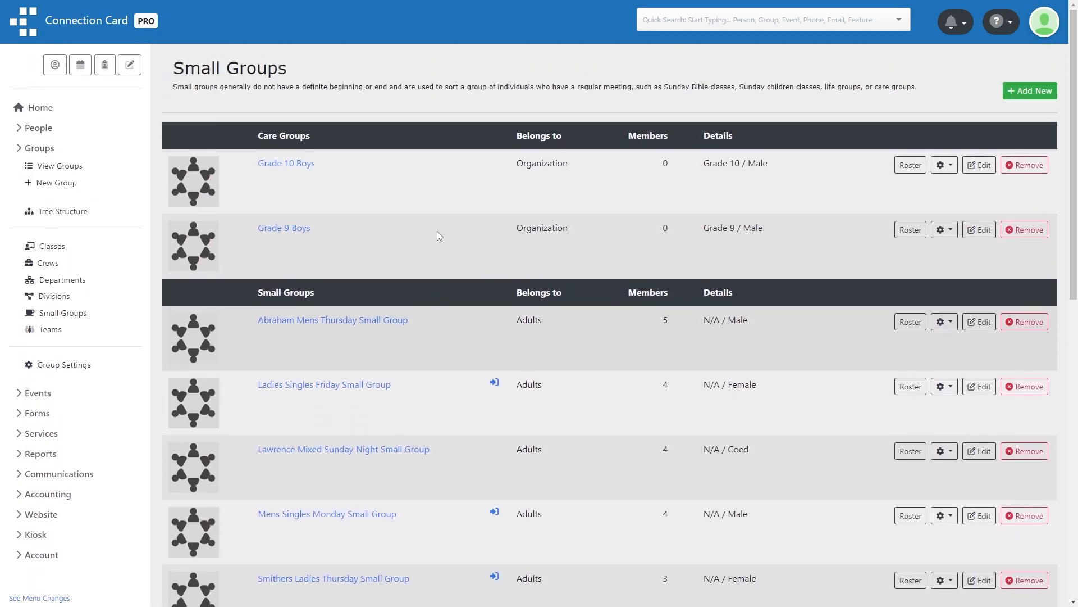
# - Review the classes list and open the class details of the Advanced Painting Class
pyautogui.click(57, 249)
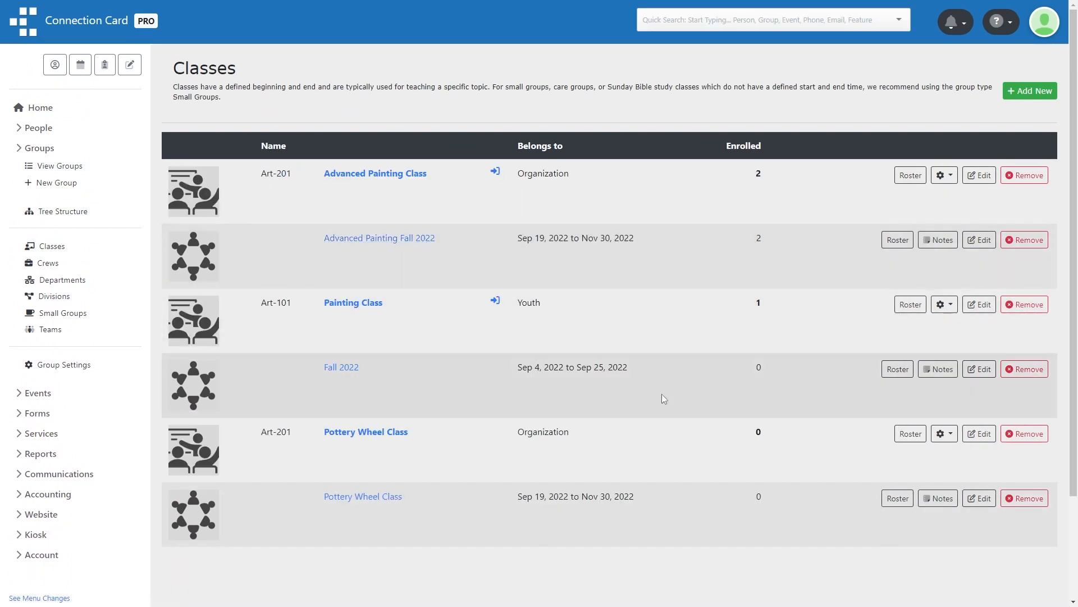
pyautogui.scroll(-1, 561, 554)
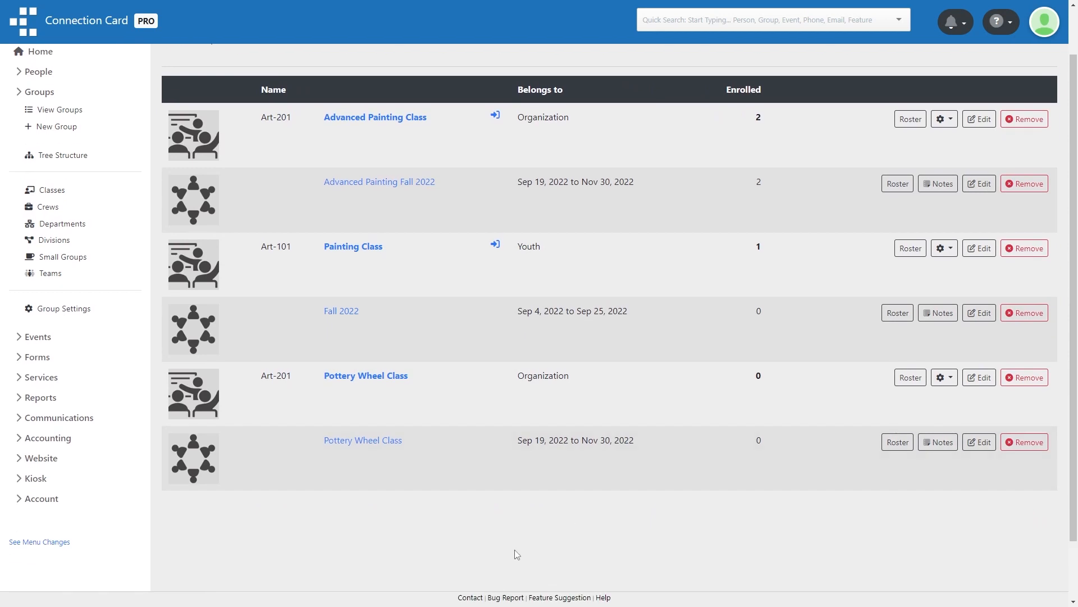
pyautogui.scroll(1, 515, 549)
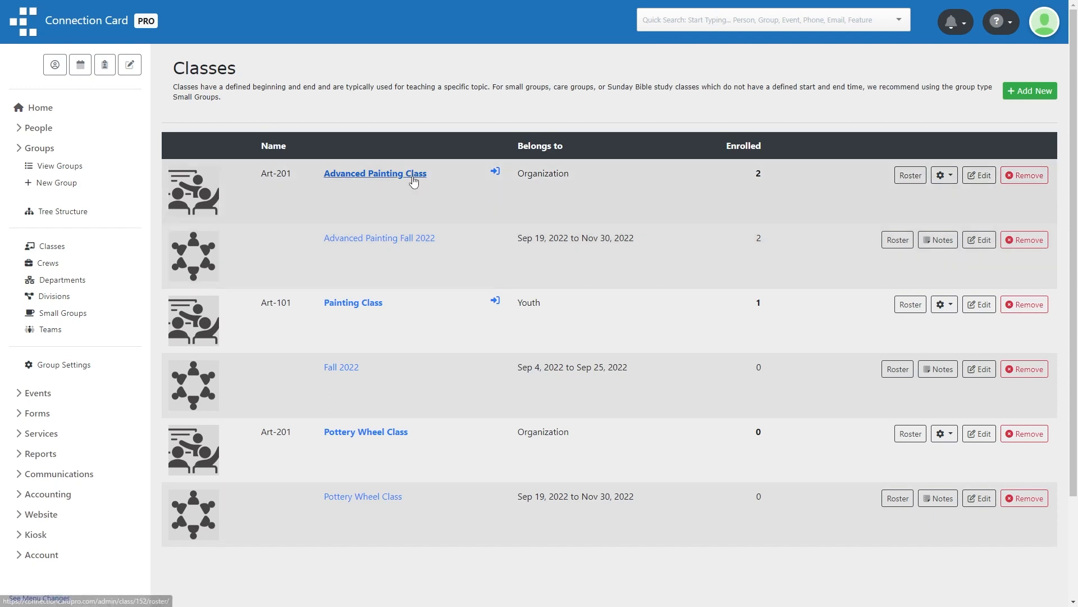
pyautogui.click(943, 176)
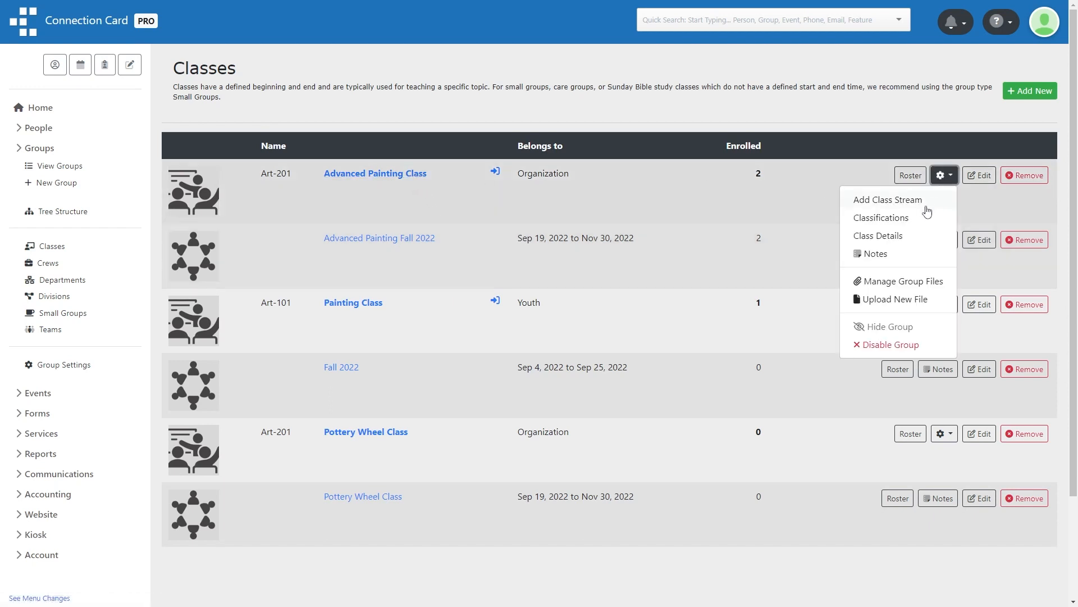
pyautogui.click(901, 236)
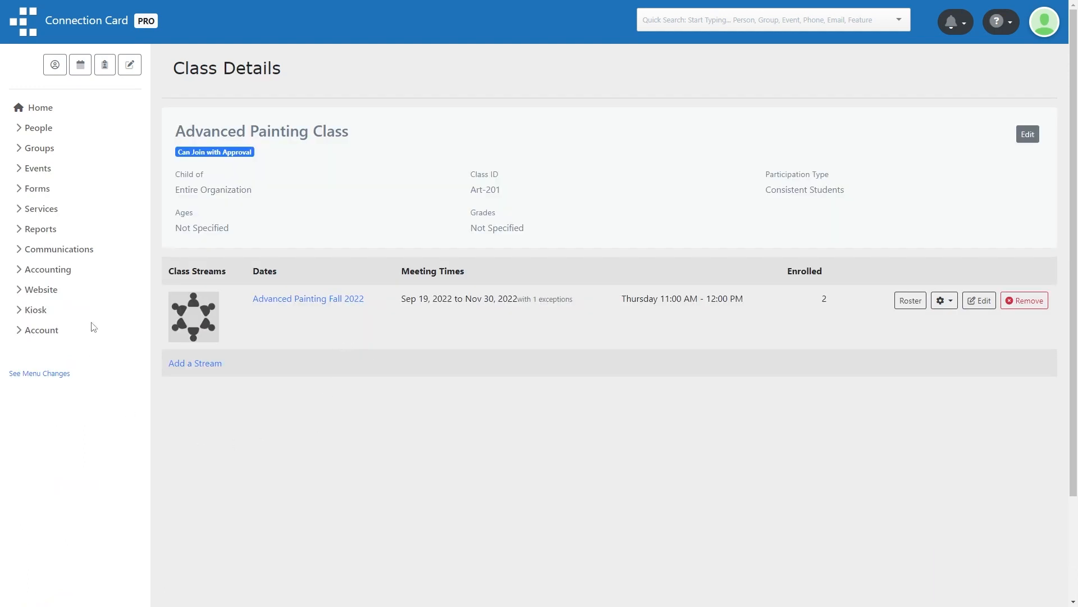
# - Open the crews list and view the schedule of the Production Team
pyautogui.click(39, 148)
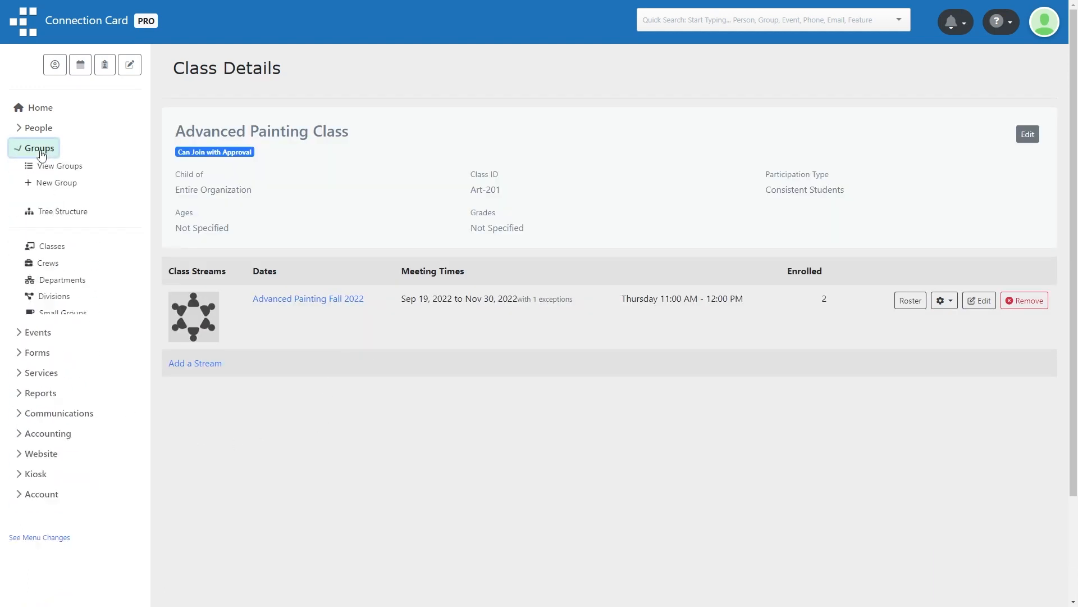
pyautogui.click(49, 263)
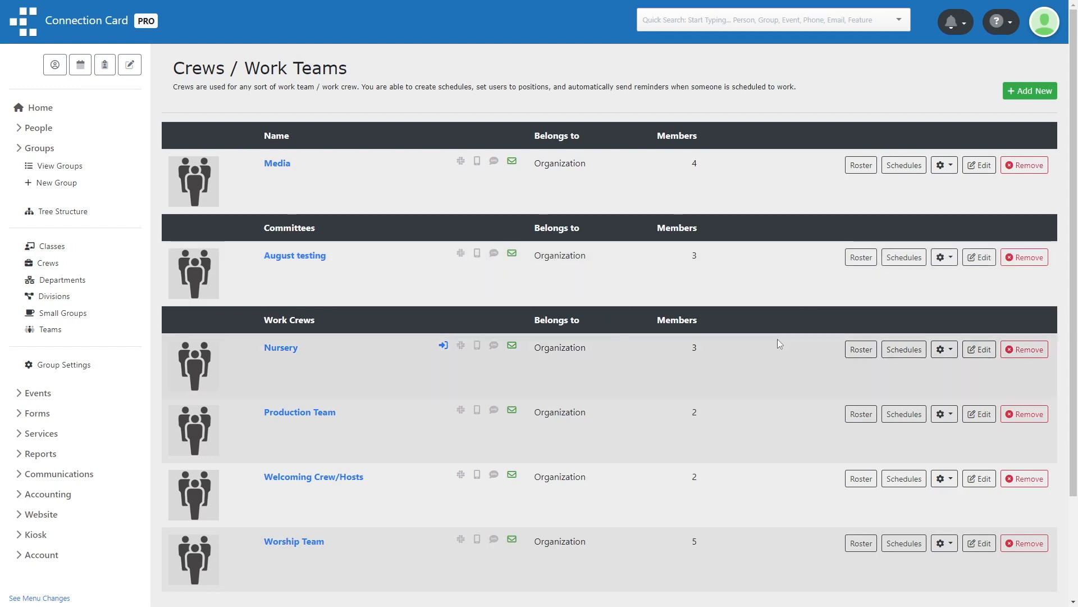
pyautogui.click(893, 419)
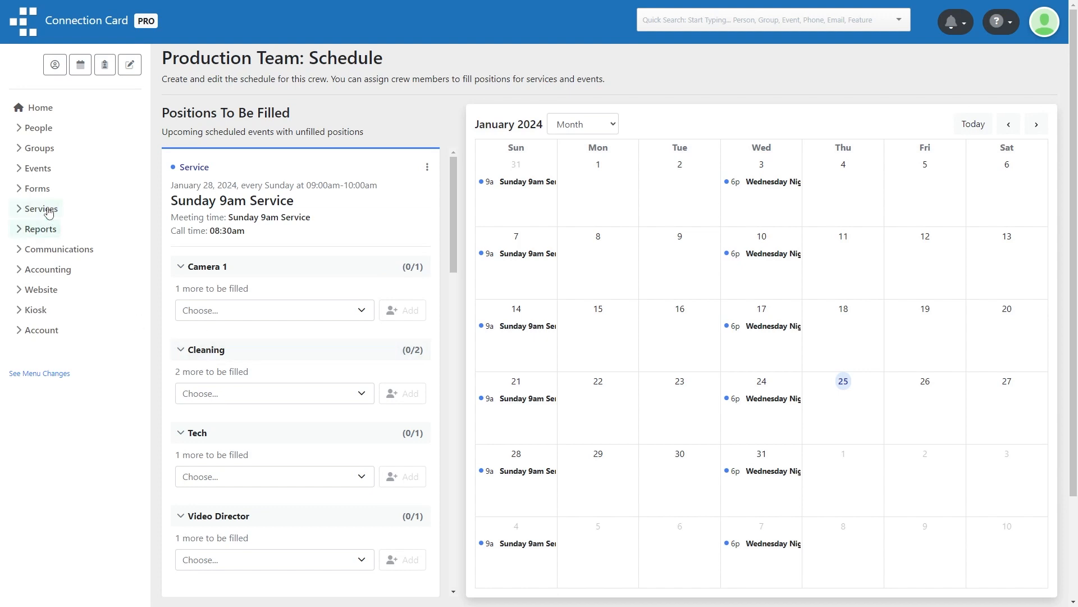
# - Open the teams list and view the details of the Youth Team Building points event
pyautogui.click(40, 157)
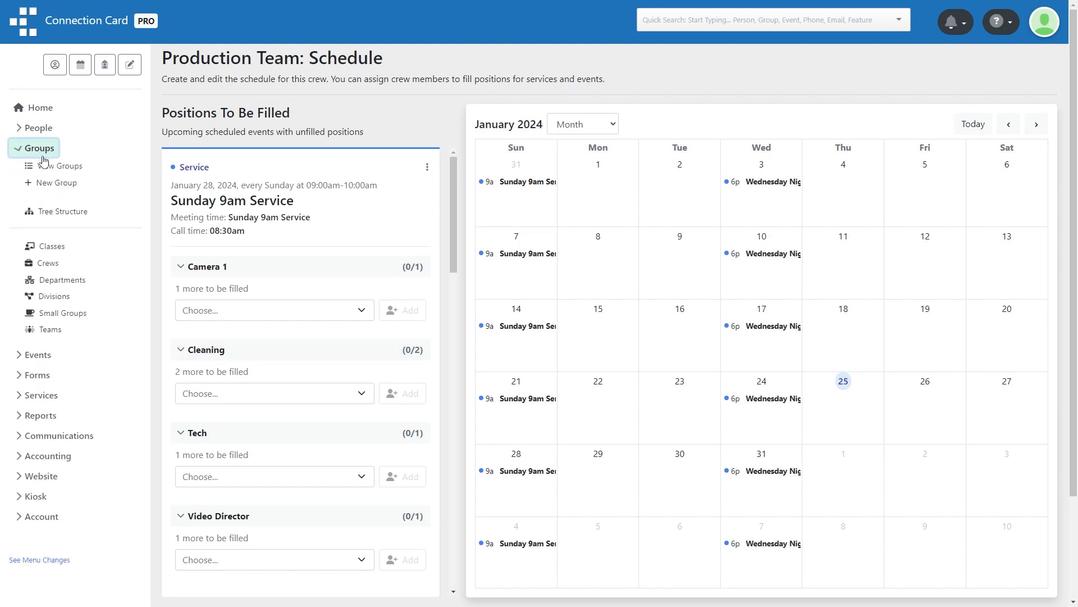
pyautogui.click(50, 331)
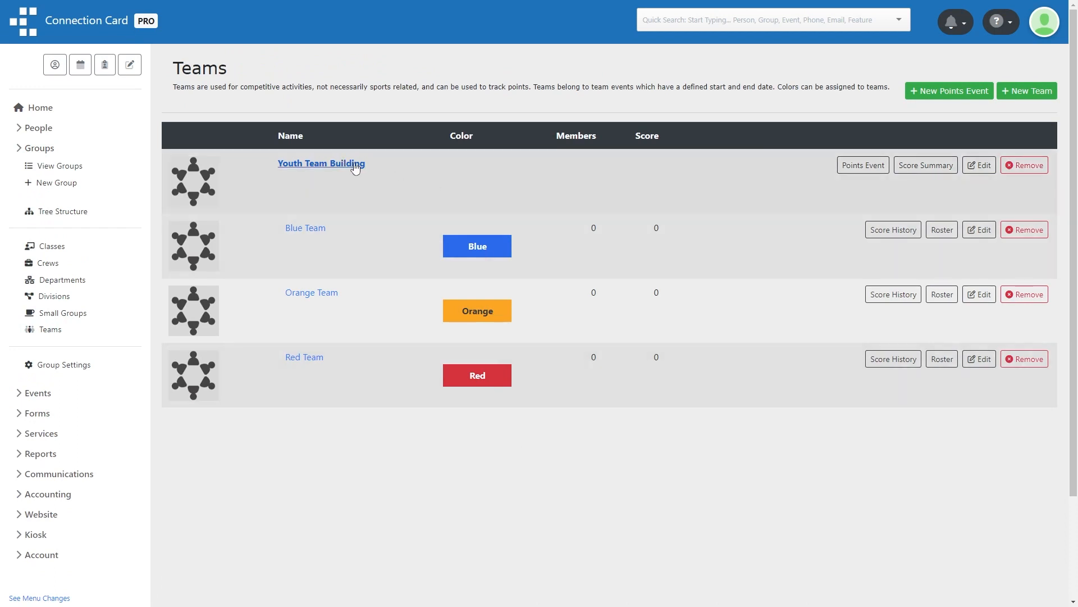
pyautogui.click(852, 165)
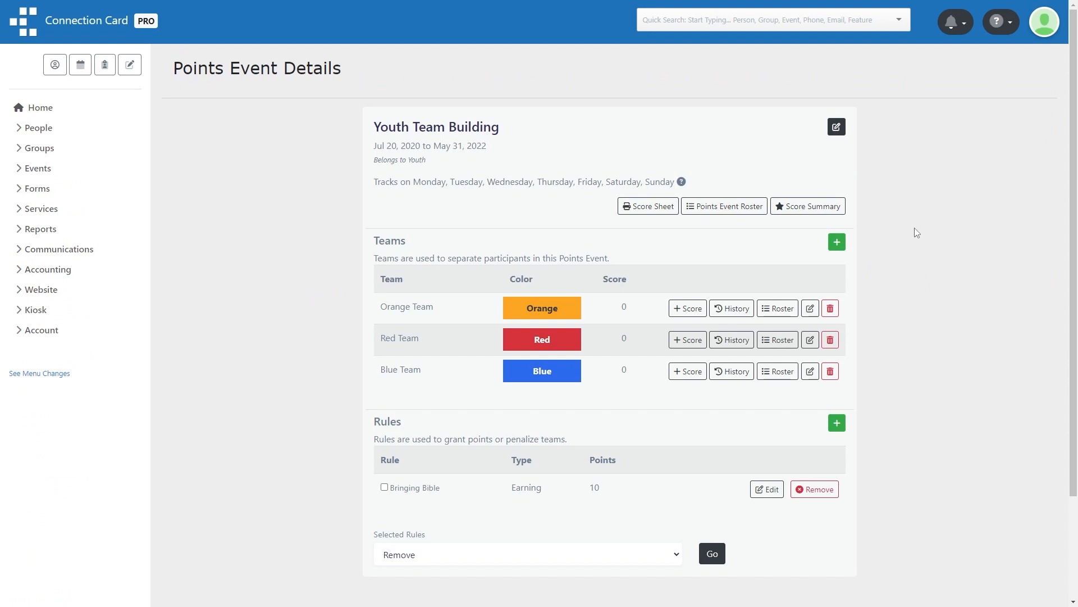
# - Look at the form for granting points to the Orange Team, close it without granting any, and check the event's score summary
pyautogui.click(701, 309)
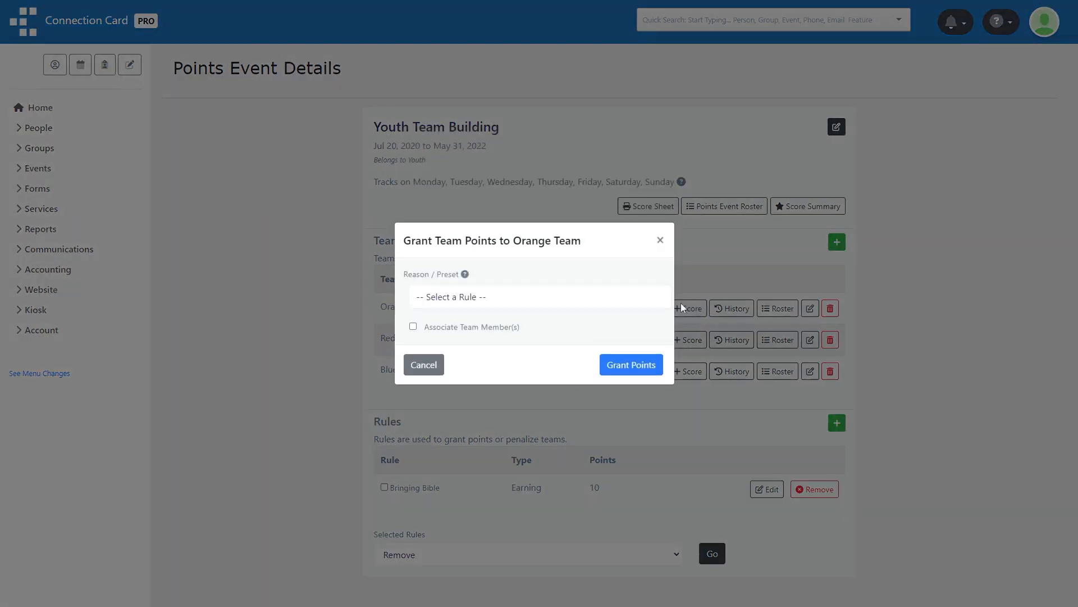
pyautogui.click(663, 240)
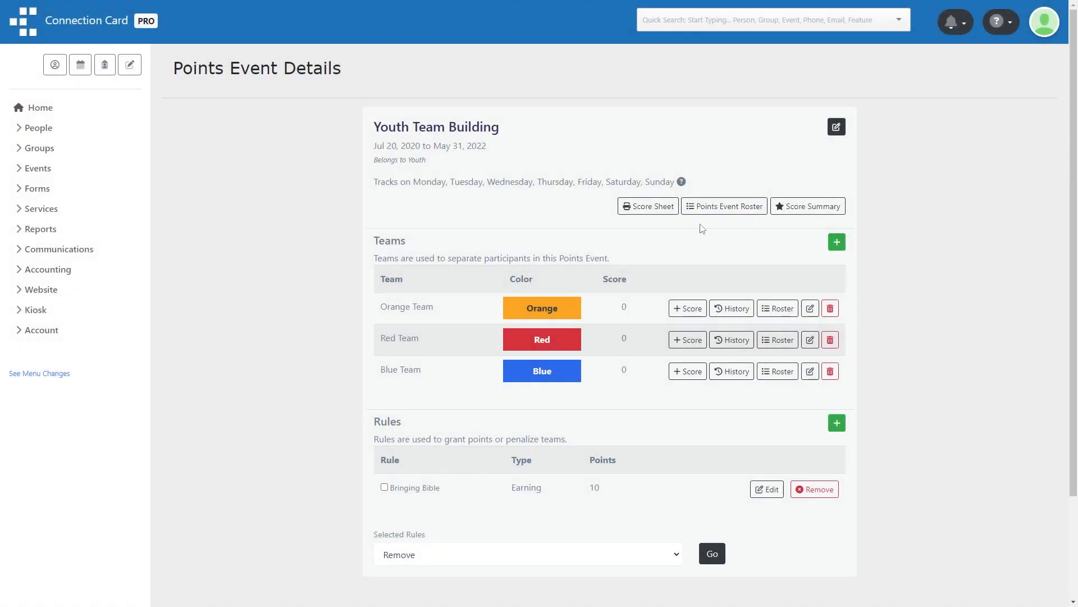
pyautogui.click(798, 207)
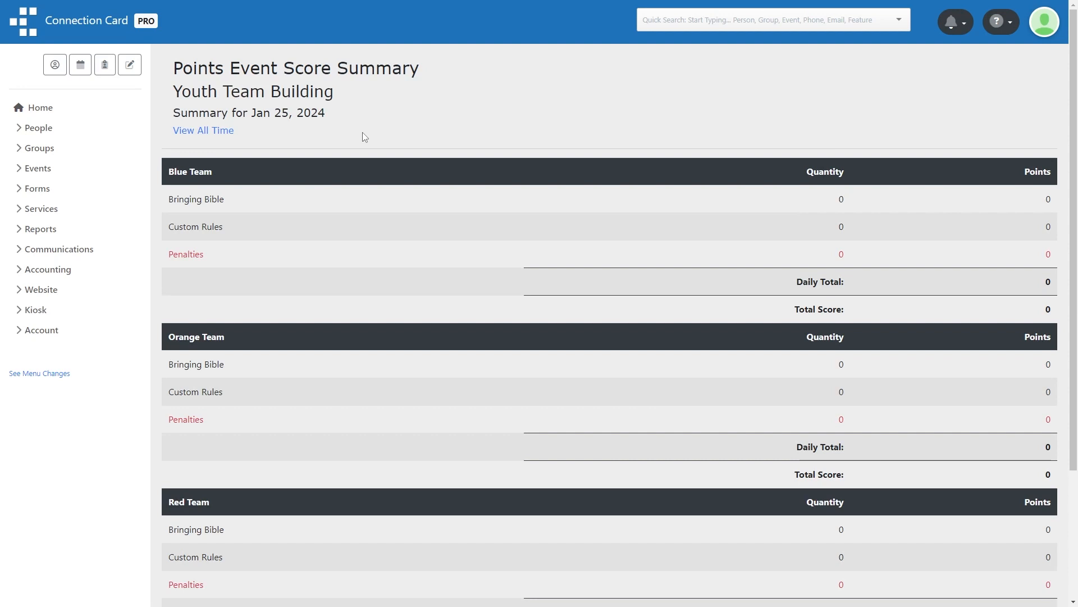
pyautogui.hotkey('alt', 'Left')
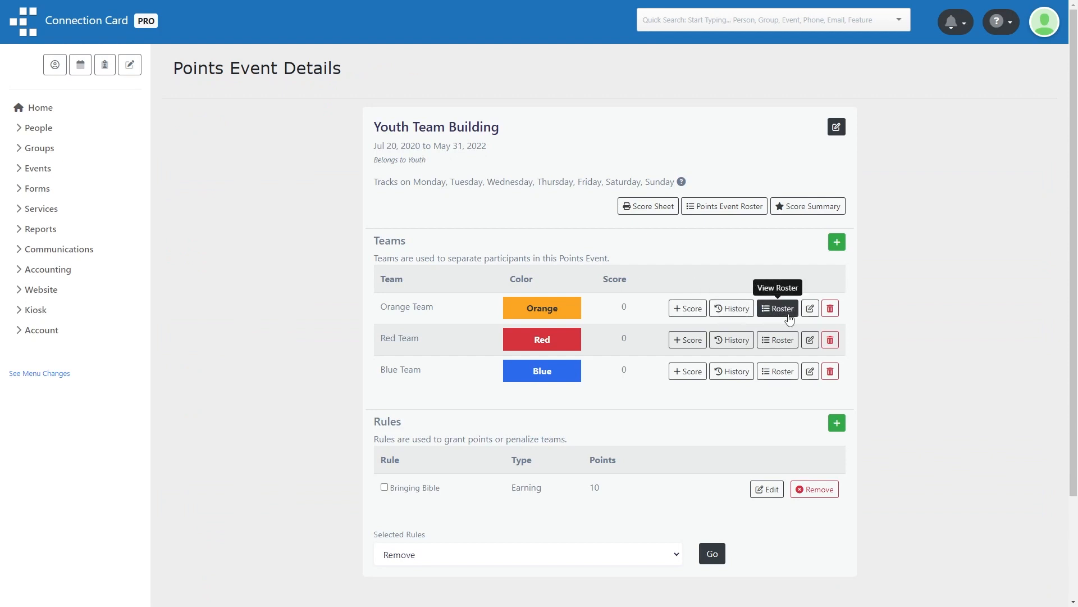
# - View the blank new rule form for the Youth Team Building event and return to the event details without saving
pyautogui.scroll(-1, 781, 360)
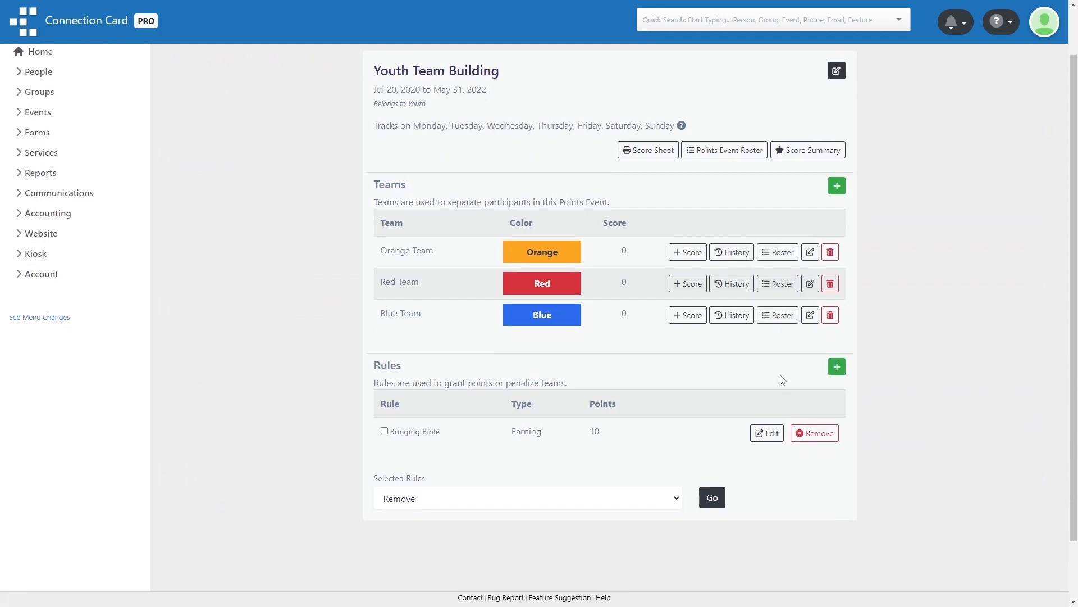
pyautogui.click(837, 366)
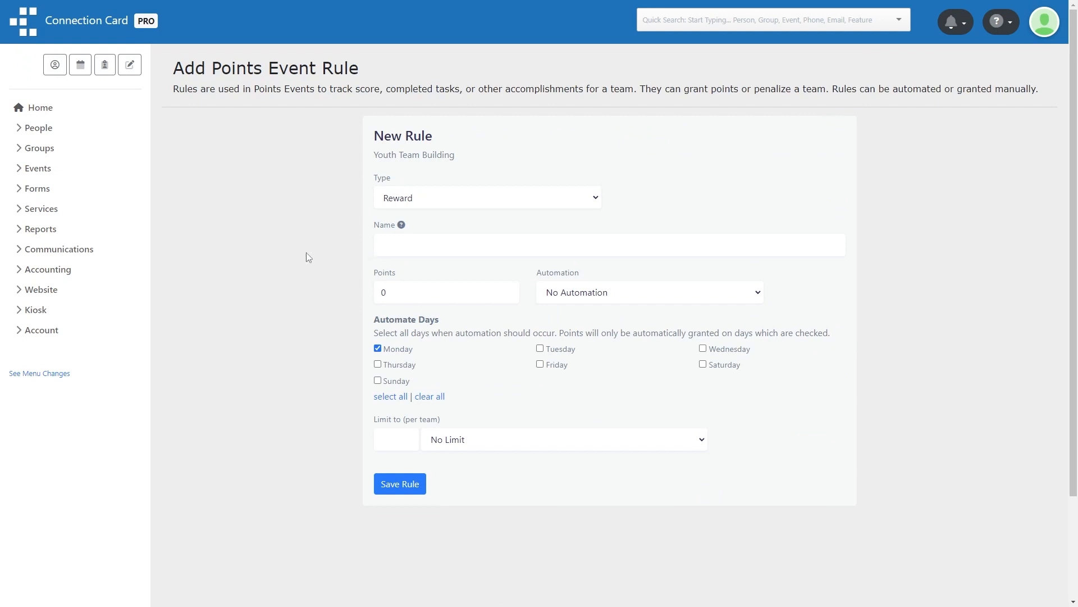
pyautogui.hotkey('alt', 'Left')
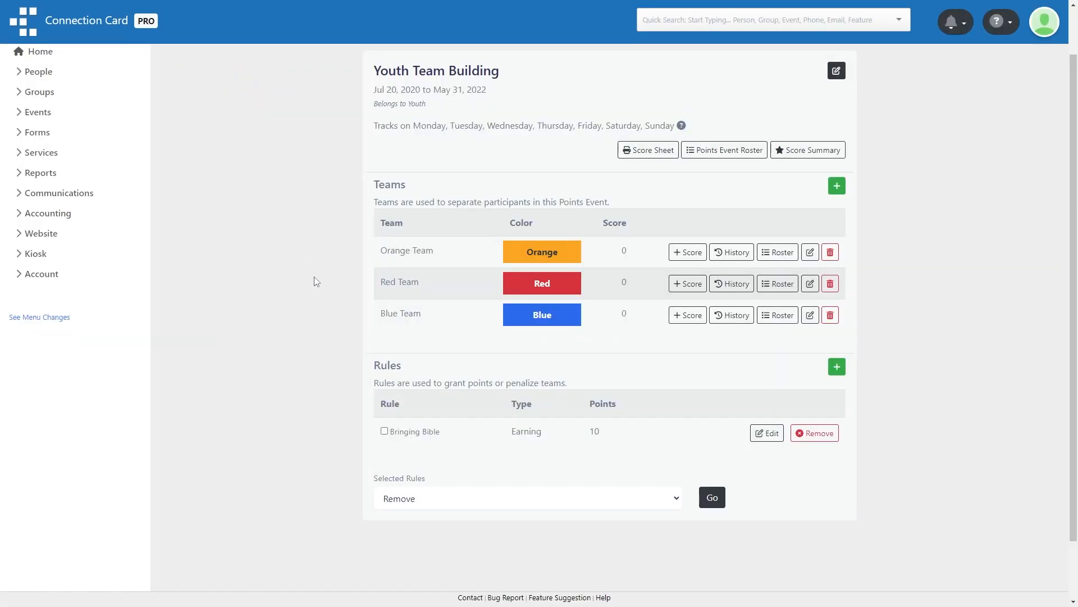
pyautogui.scroll(1, 312, 288)
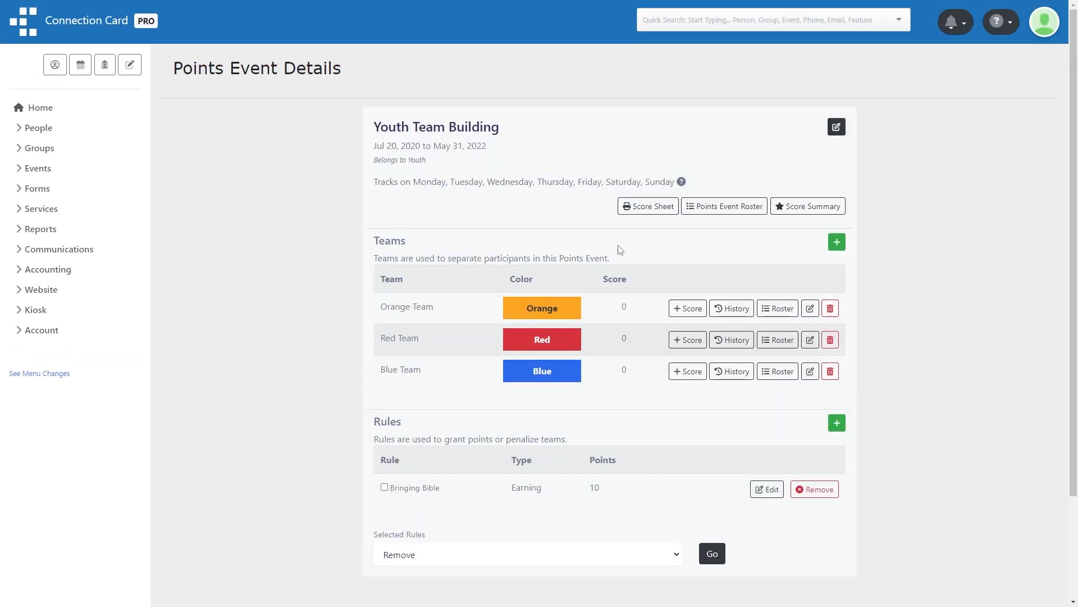
# - Start a new department named "Senior Adults" with the short description "For adults 65+"
pyautogui.click(39, 147)
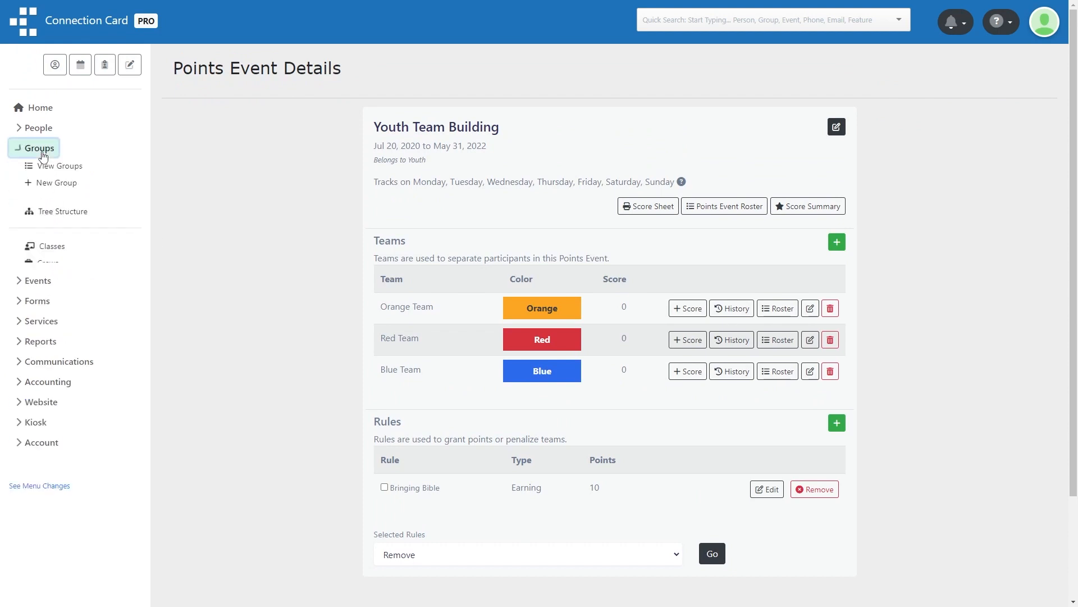
pyautogui.click(49, 183)
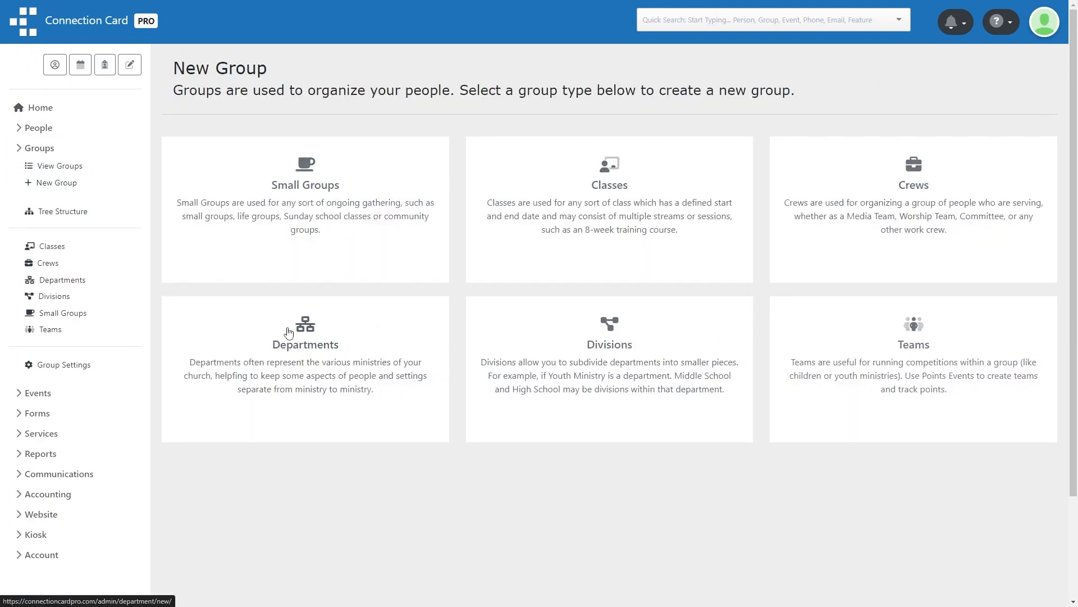
pyautogui.click(229, 315)
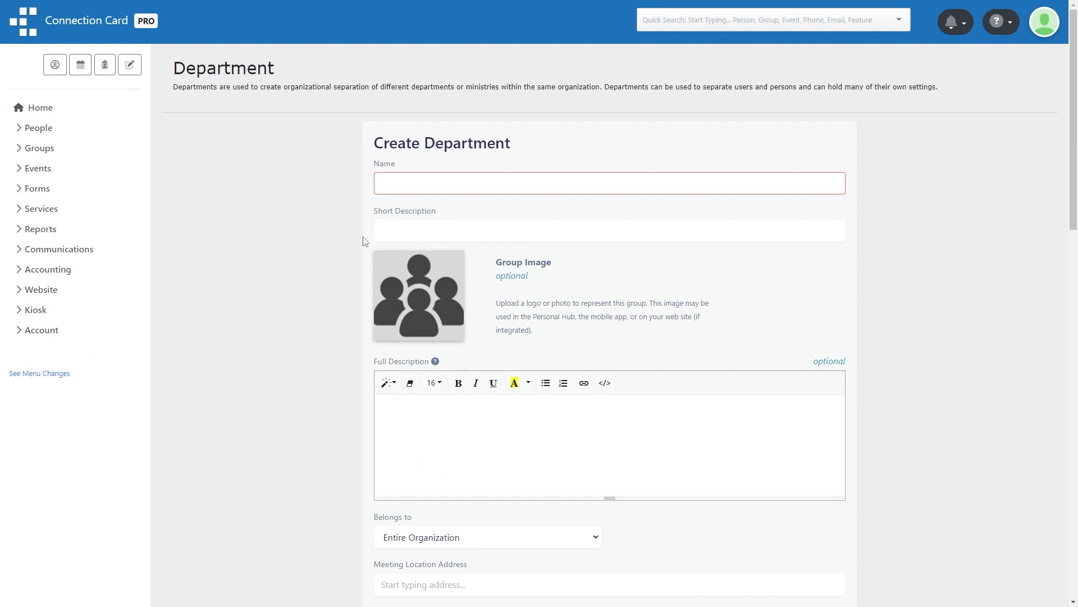
pyautogui.click(393, 187)
pyautogui.write('Senior Adults')
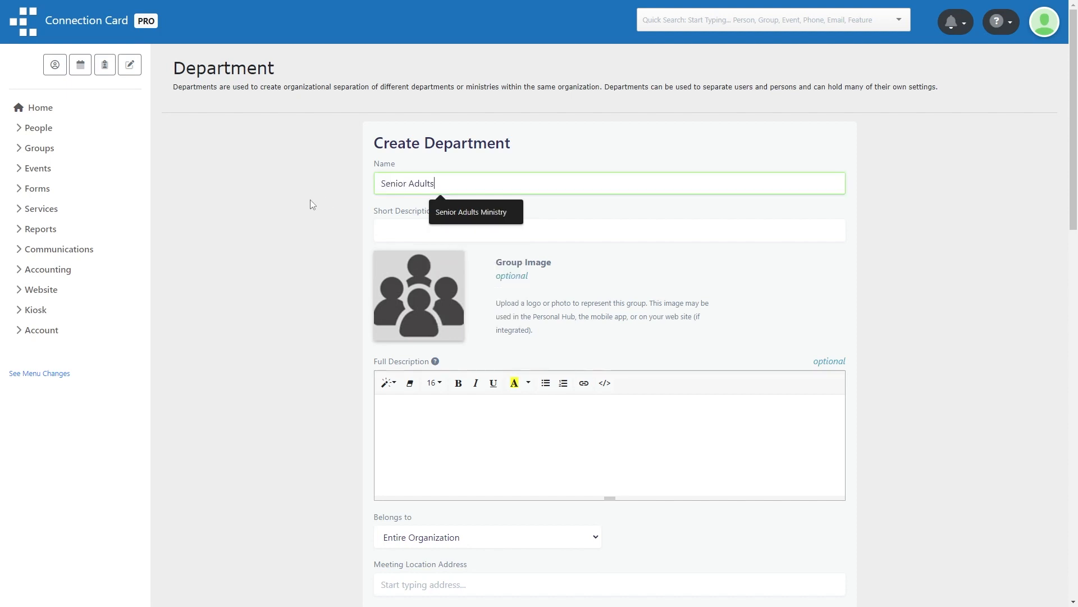
pyautogui.press('Tab')
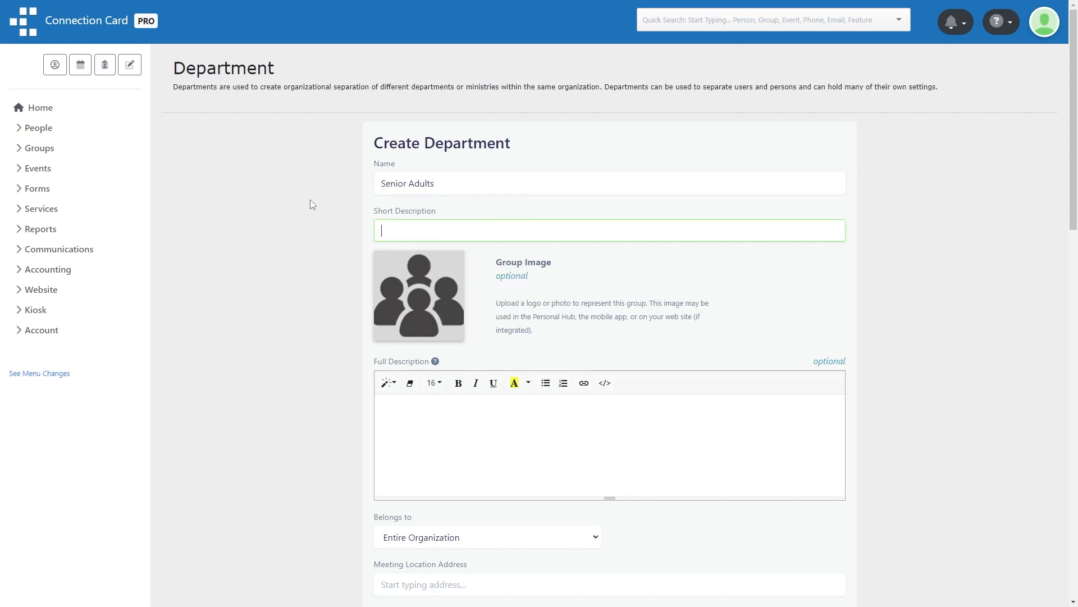
pyautogui.write('For')
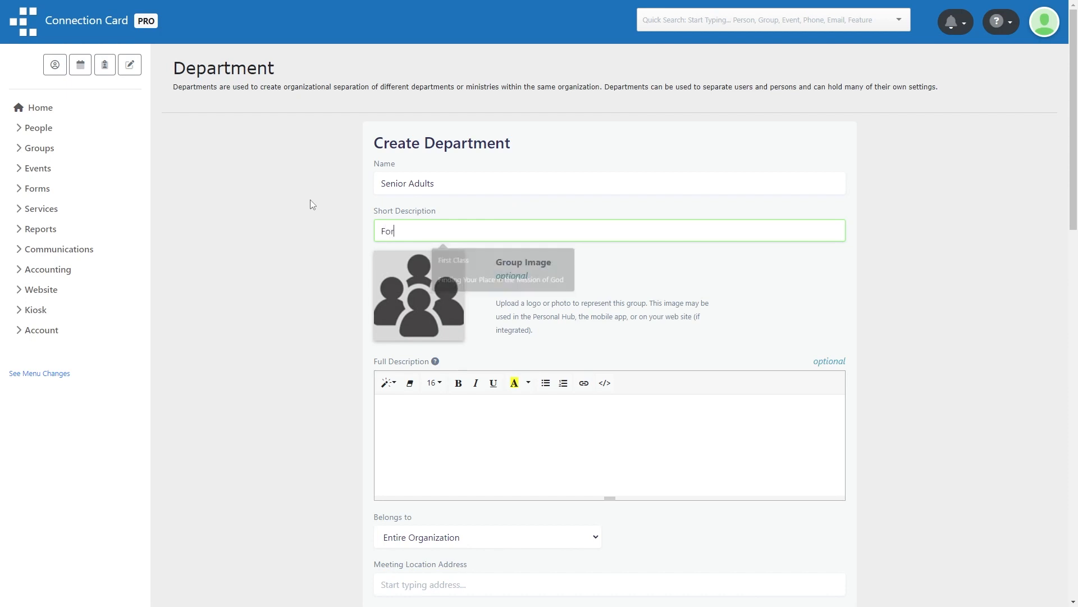
pyautogui.write(' adults 65+')
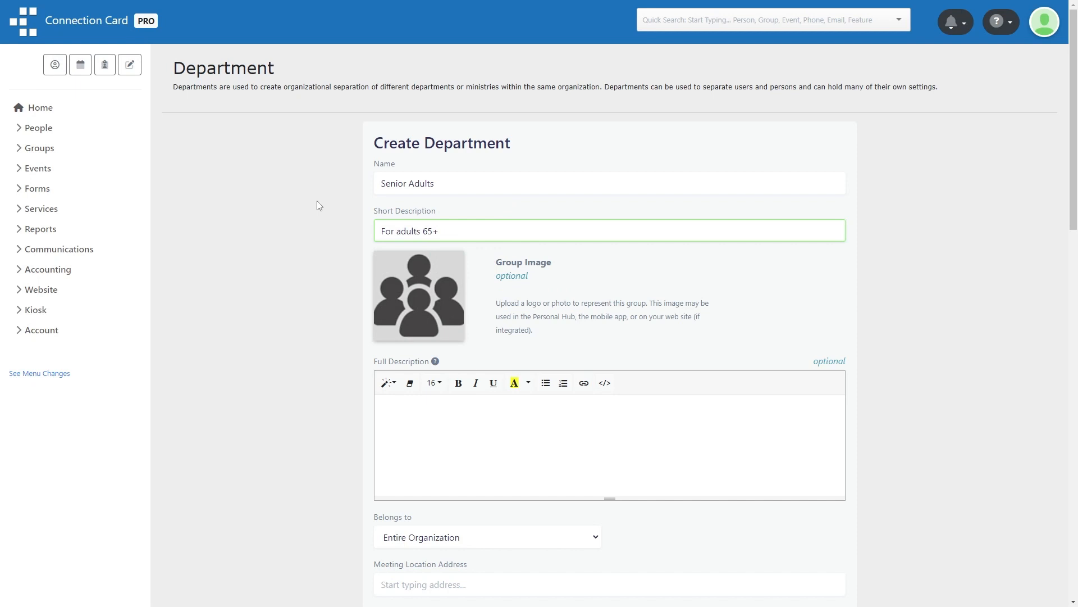
# - Keep the department belonging to Entire Organization, leave the meeting address empty, and choose a person as its primary contact
pyautogui.scroll(-1, 439, 380)
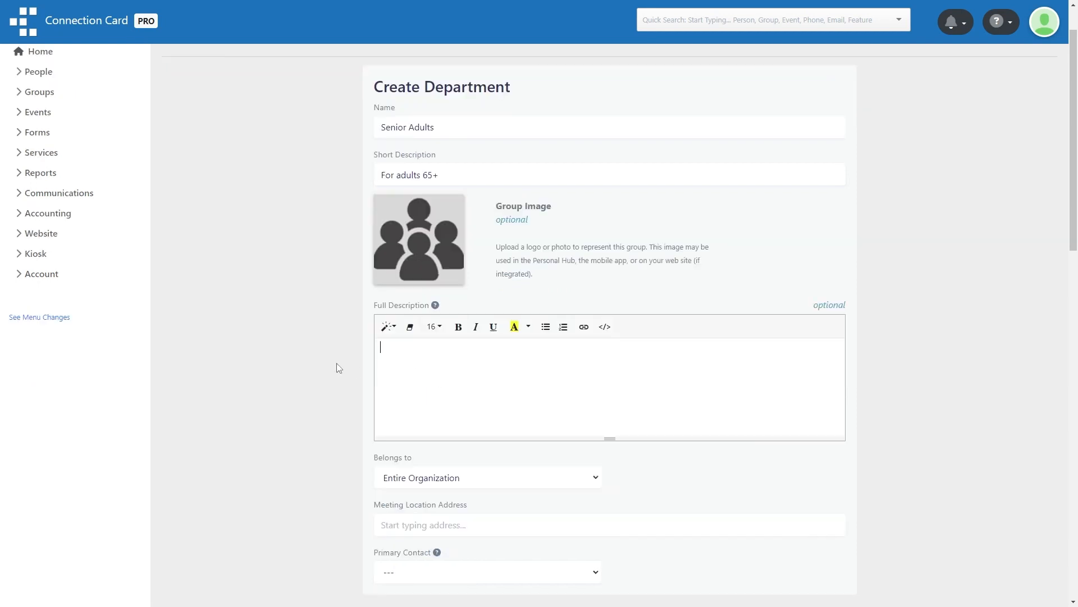
pyautogui.scroll(-2, 315, 341)
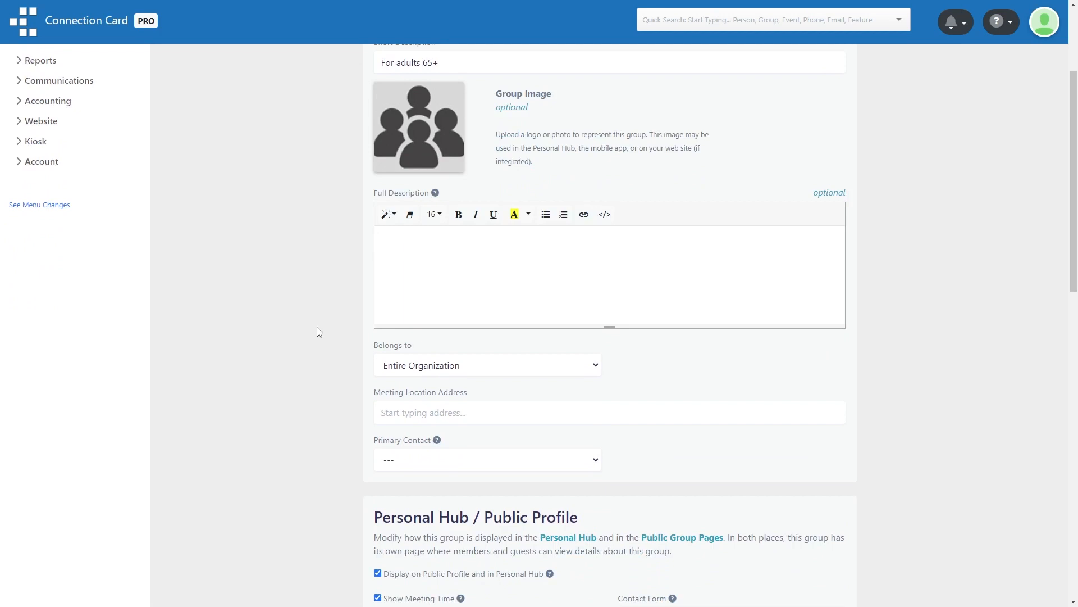
pyautogui.click(407, 367)
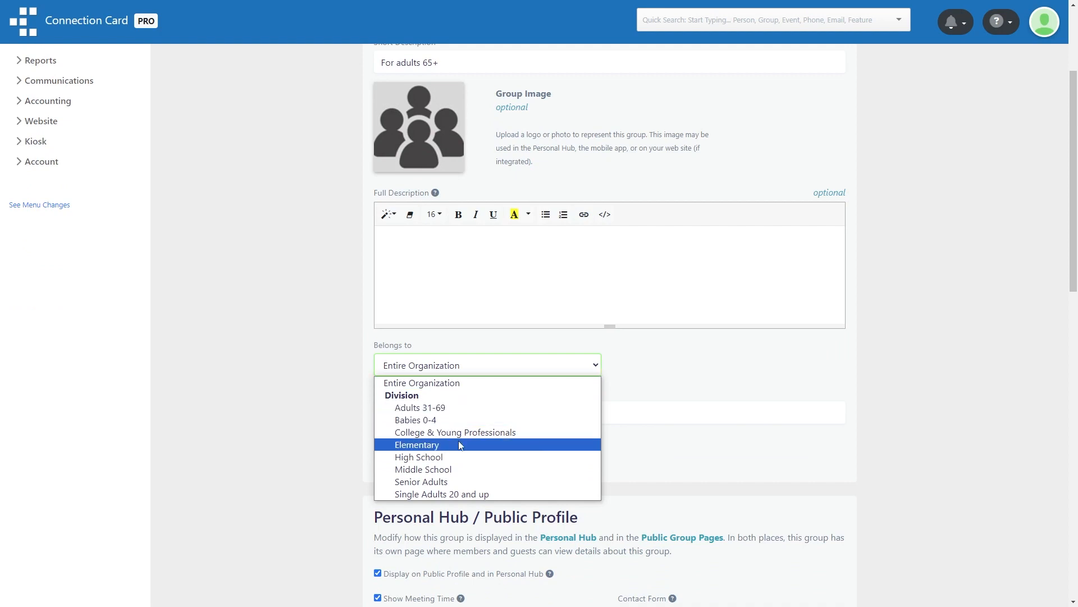
pyautogui.click(633, 387)
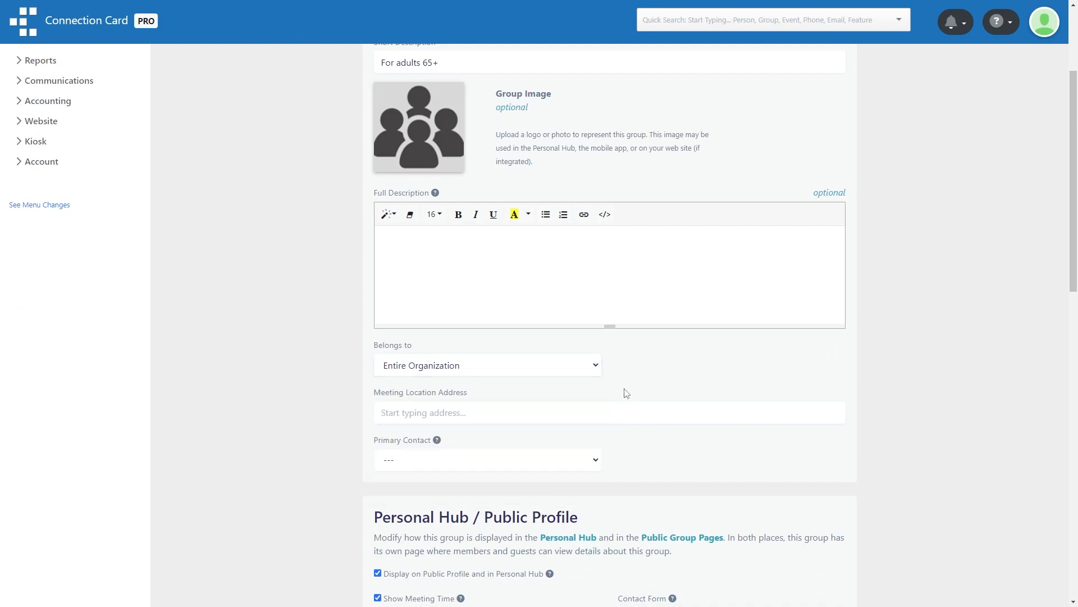
pyautogui.click(431, 412)
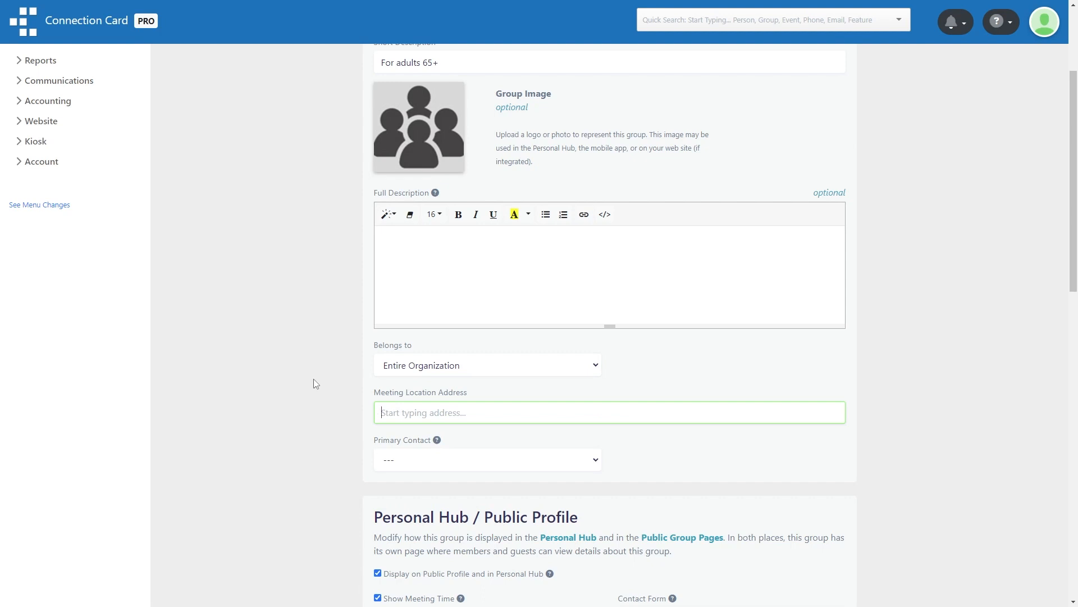
pyautogui.click(400, 463)
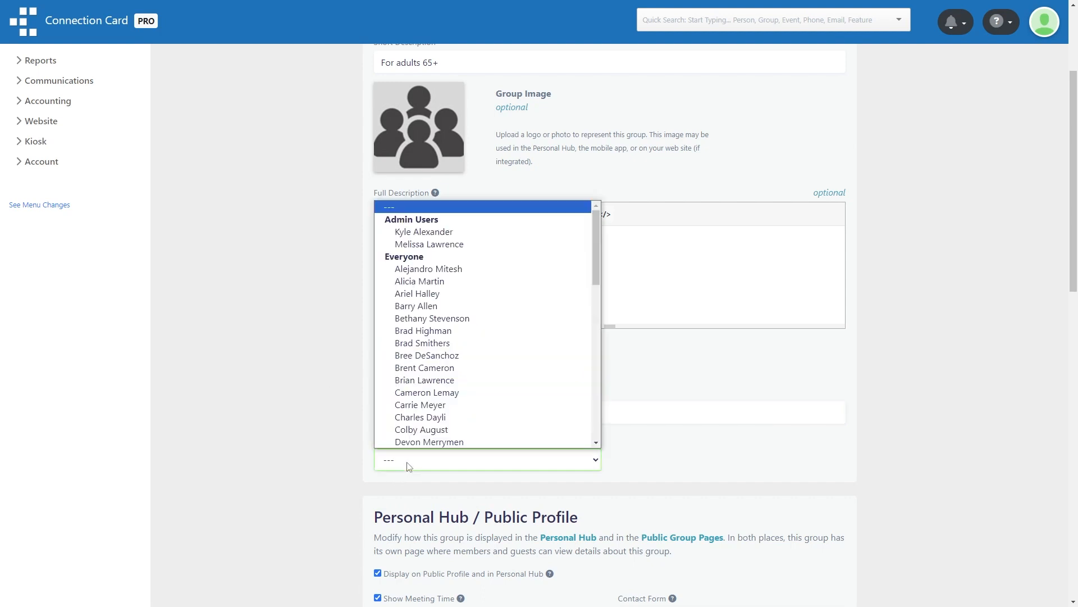
pyautogui.click(462, 306)
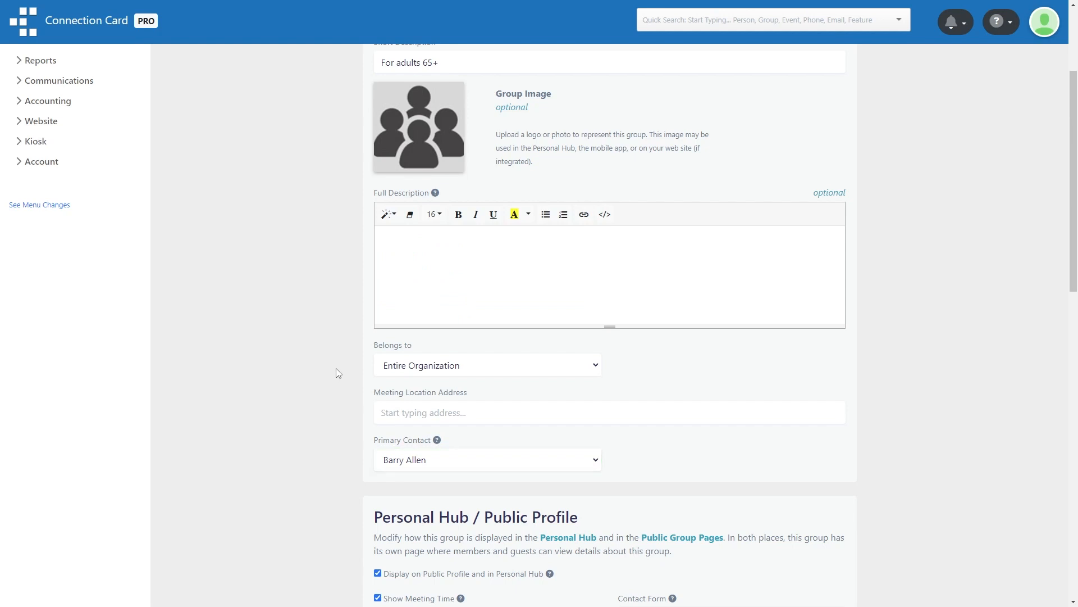
# - Examine the department's Personal Hub and public profile options for display, contact form and location visibility, keeping the default settings
pyautogui.scroll(-5, 339, 359)
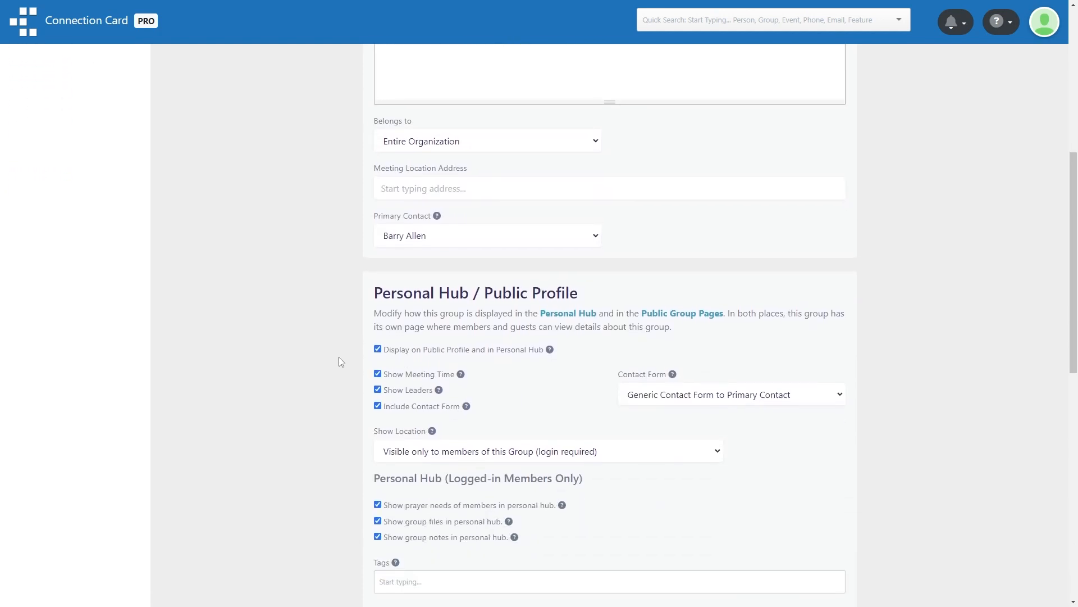
pyautogui.scroll(-1, 339, 360)
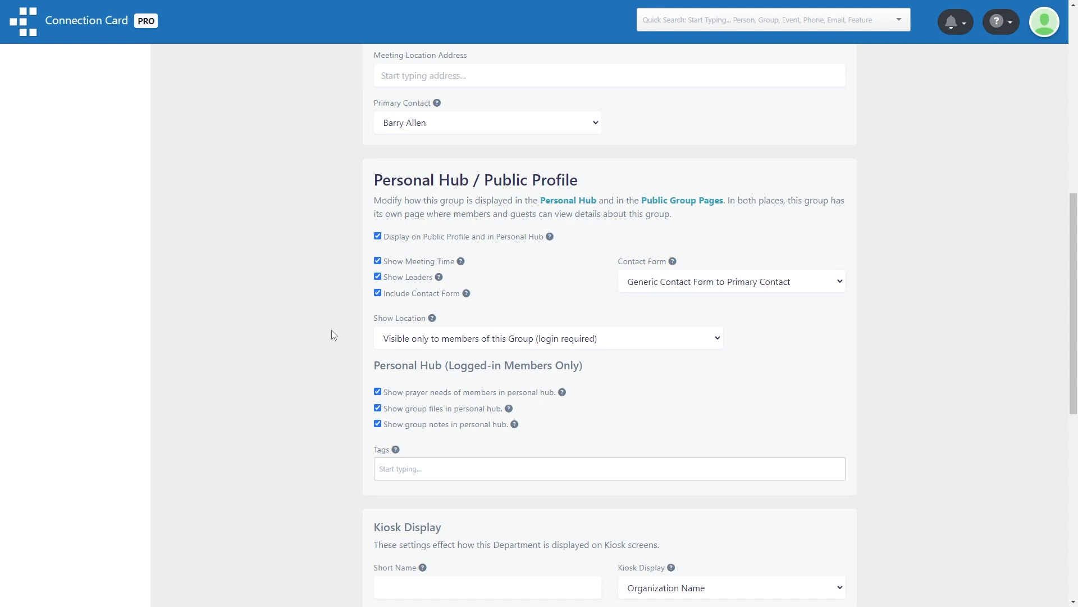
pyautogui.click(396, 240)
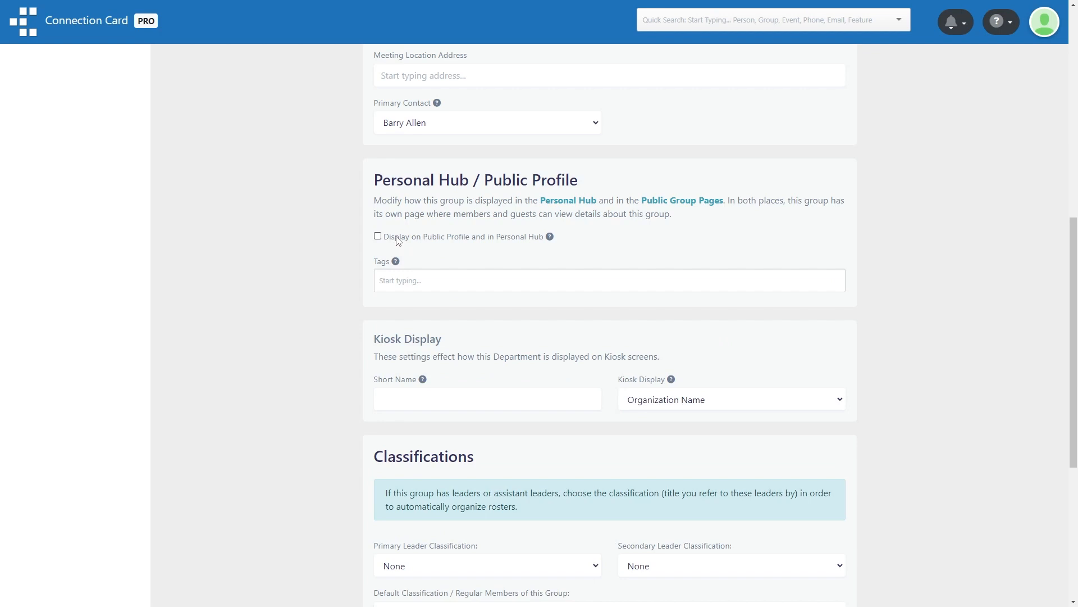
pyautogui.click(398, 241)
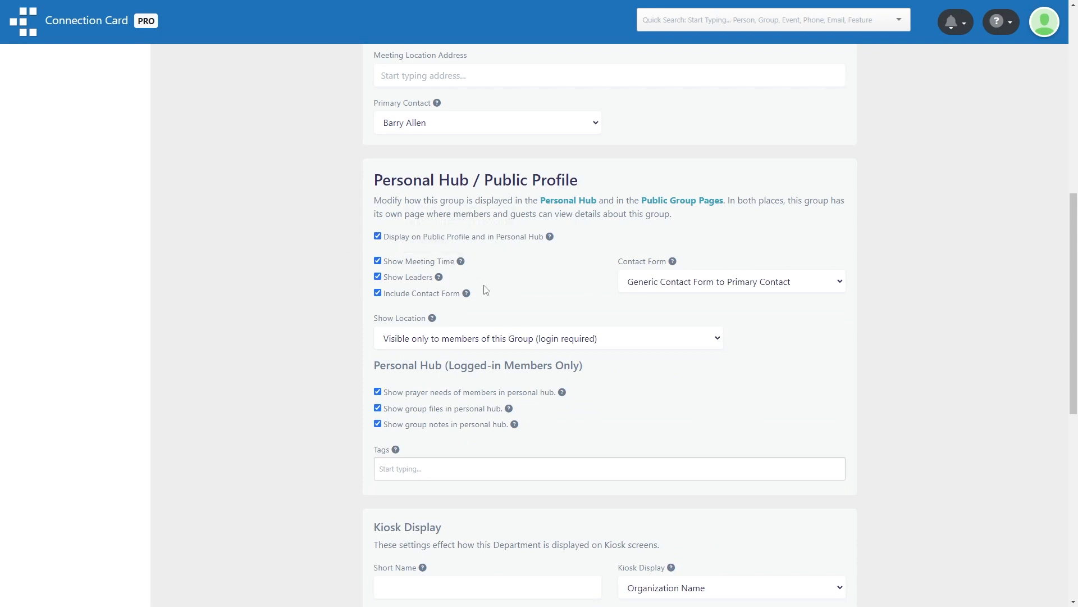
pyautogui.click(447, 294)
pyautogui.click(447, 295)
pyautogui.click(695, 287)
pyautogui.click(696, 289)
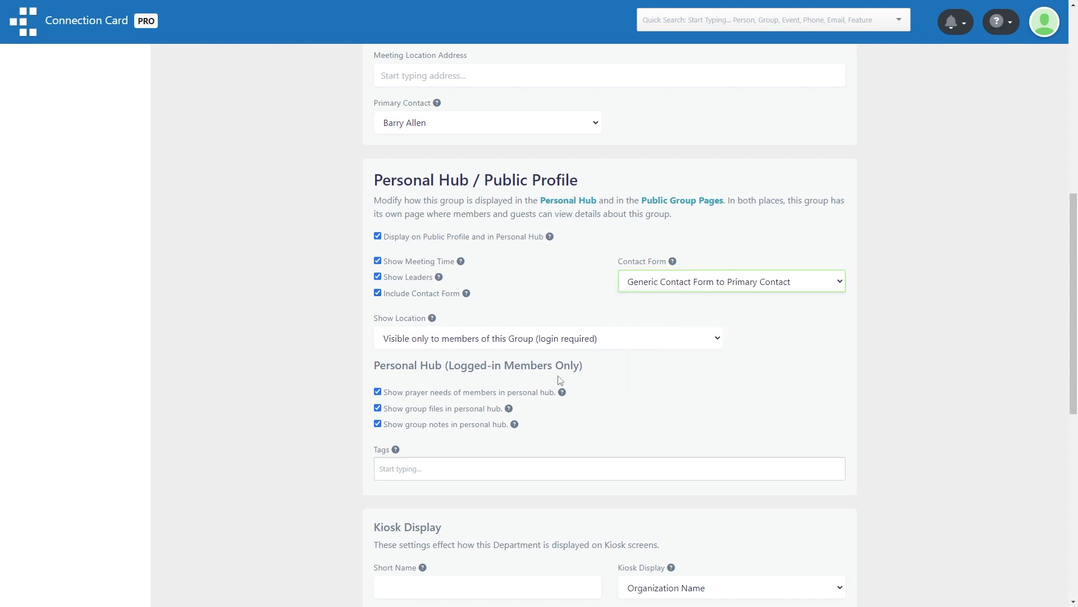
pyautogui.click(416, 346)
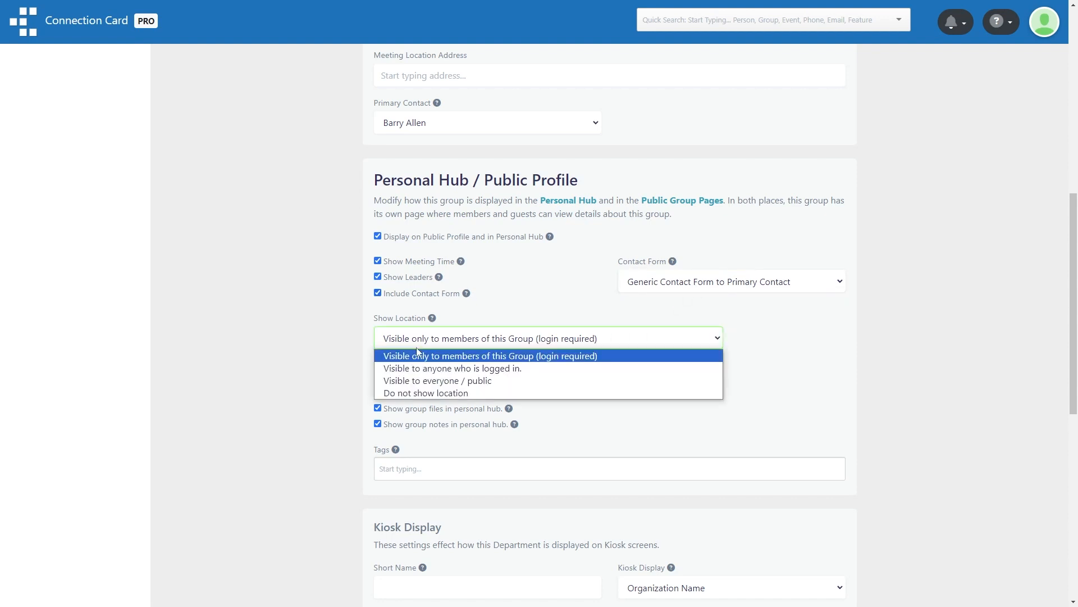
pyautogui.click(328, 350)
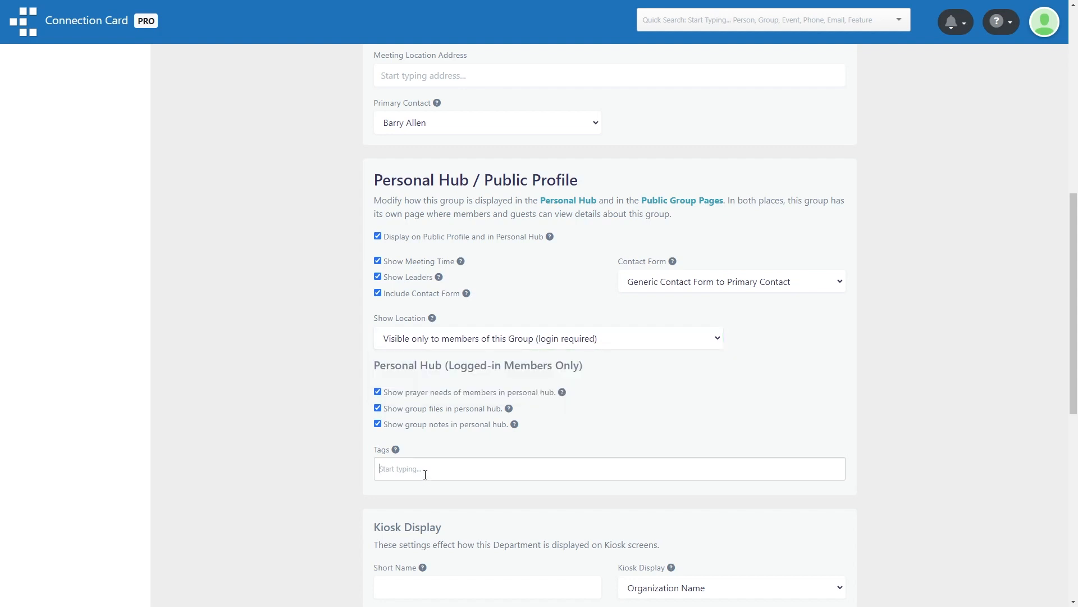
pyautogui.write('se')
pyautogui.press('BackSpace')
pyautogui.scroll(9, 337, 369)
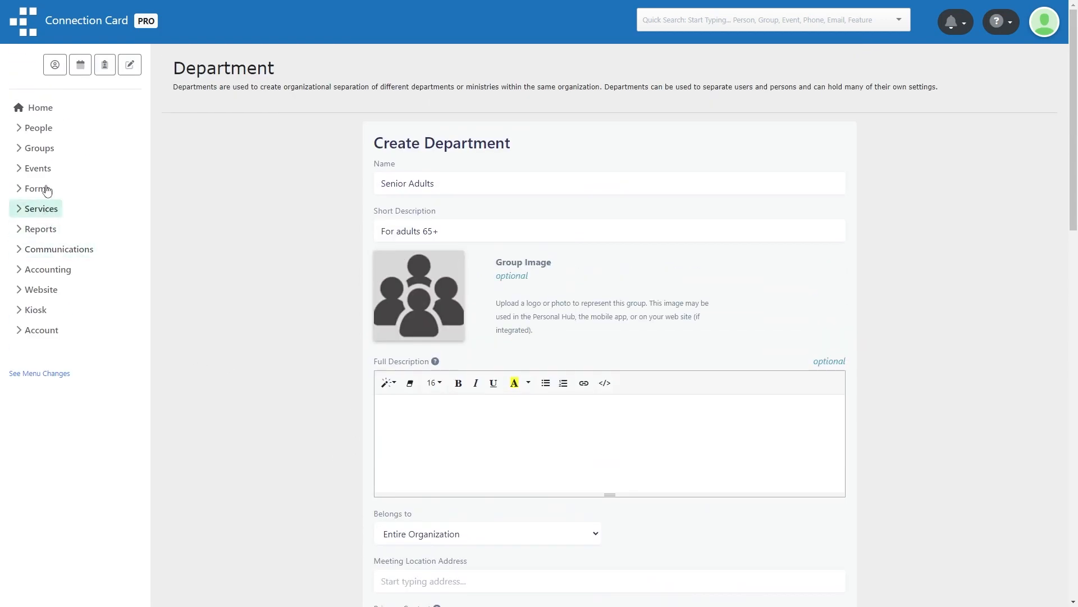
# - Set the department's kiosk short name to "Seniors" and keep Organization Name as the kiosk display
pyautogui.scroll(-10, 329, 305)
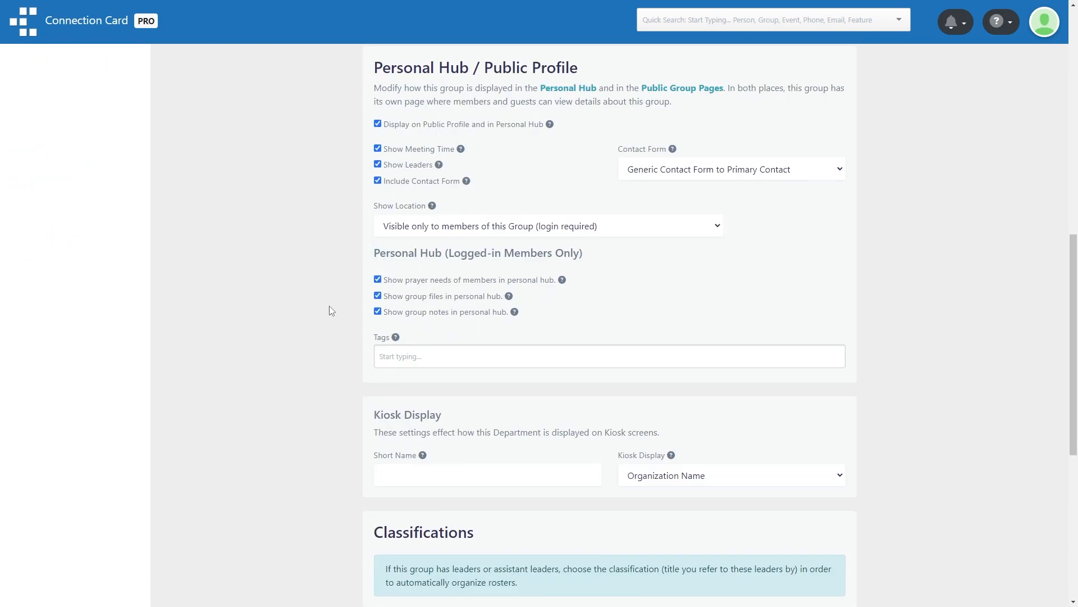
pyautogui.scroll(-5, 329, 307)
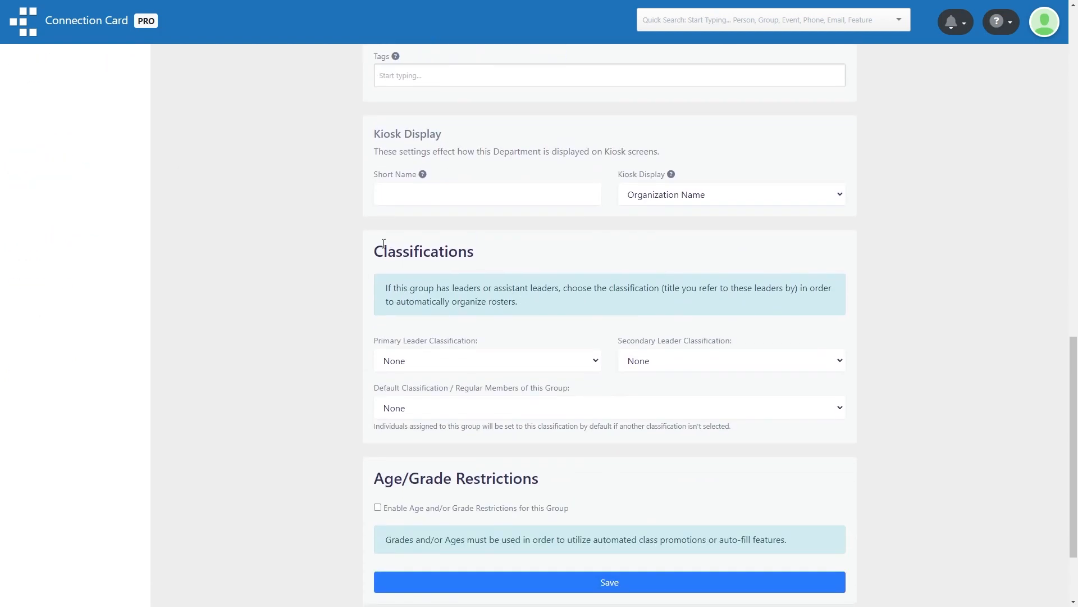
pyautogui.click(405, 196)
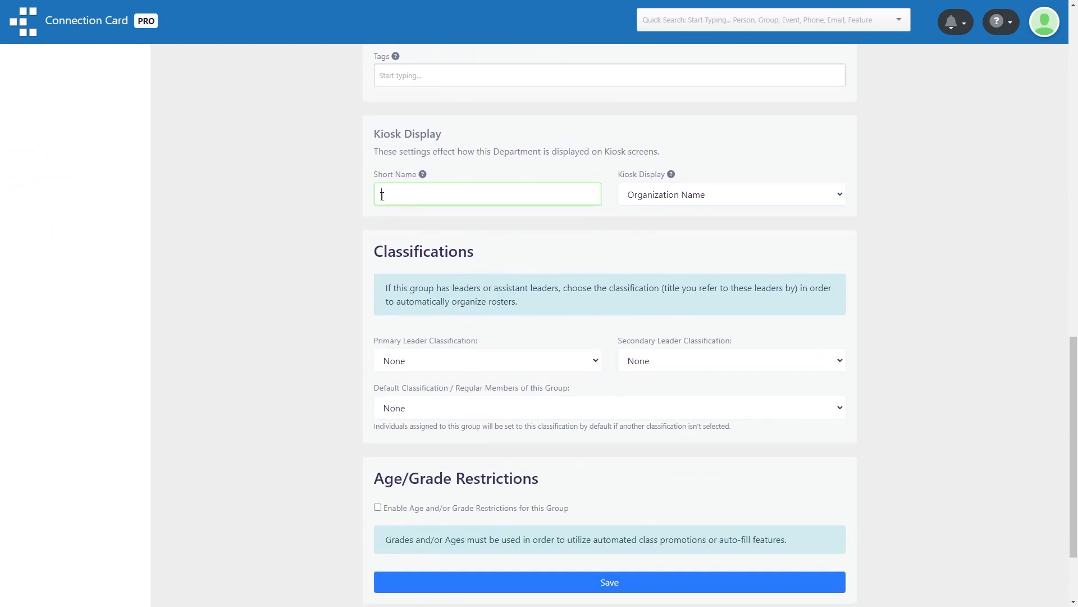
pyautogui.write('Seniors')
pyautogui.press('Tab')
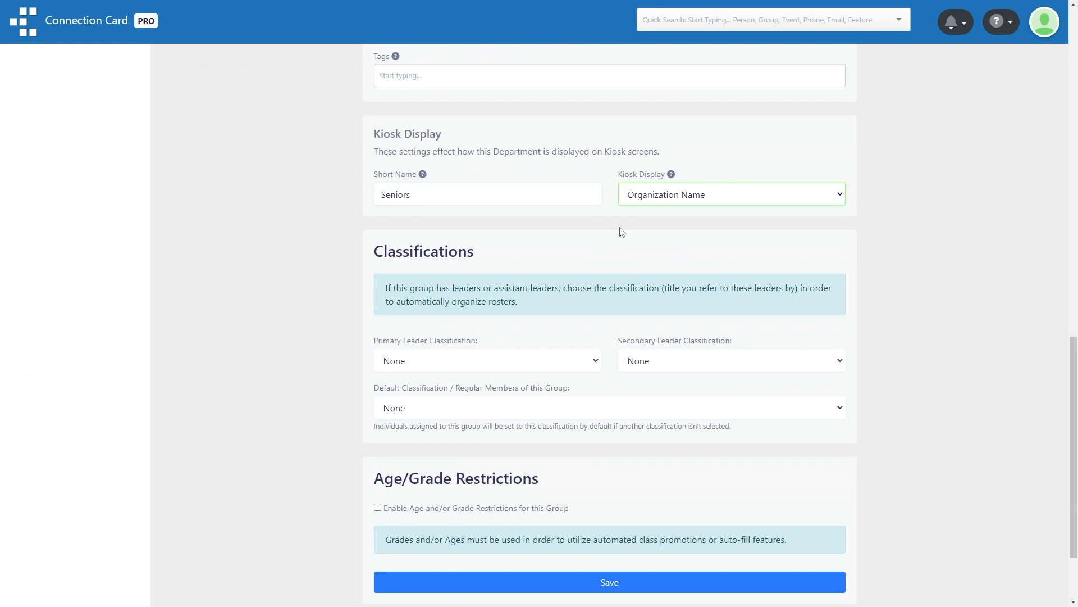
pyautogui.click(672, 197)
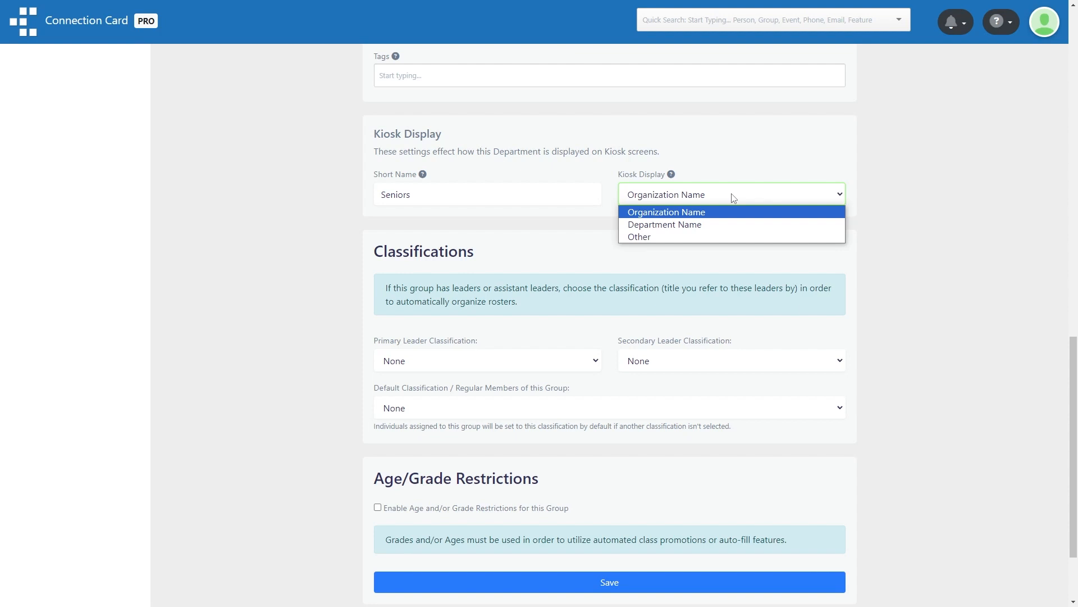
pyautogui.click(737, 177)
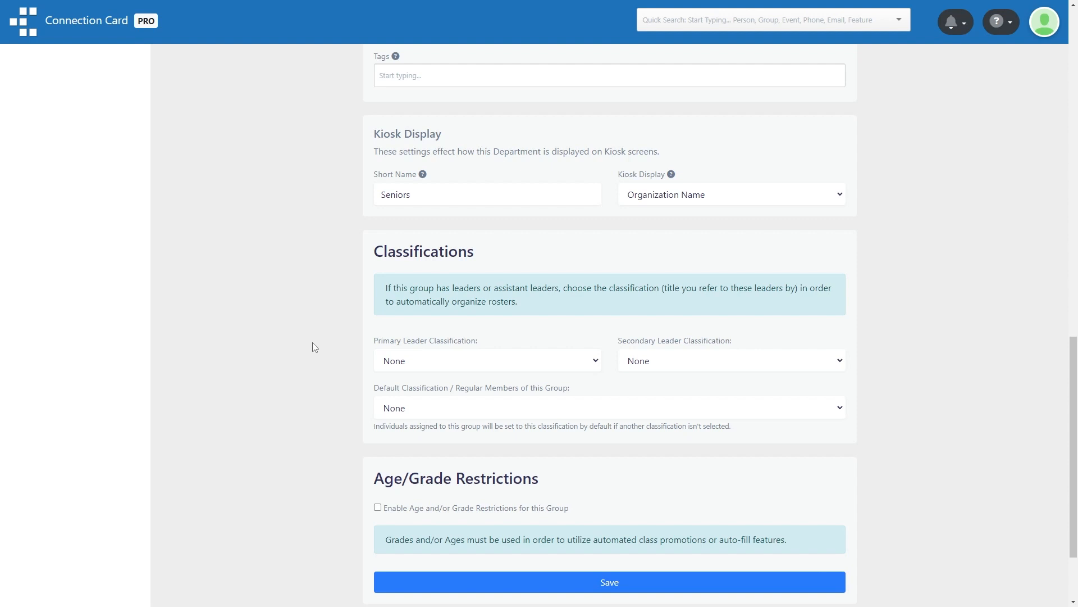
# - Set the primary leader classification to Leader, the secondary to Assistant Teacher, and the default member classification to Regular Attender
pyautogui.click(462, 360)
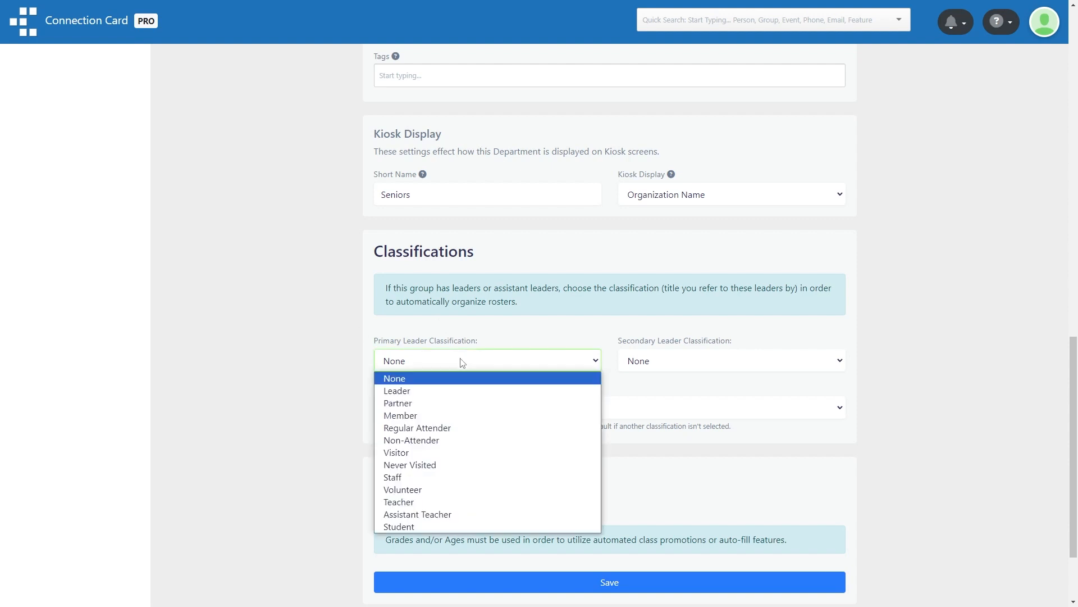
pyautogui.click(450, 391)
pyautogui.click(662, 366)
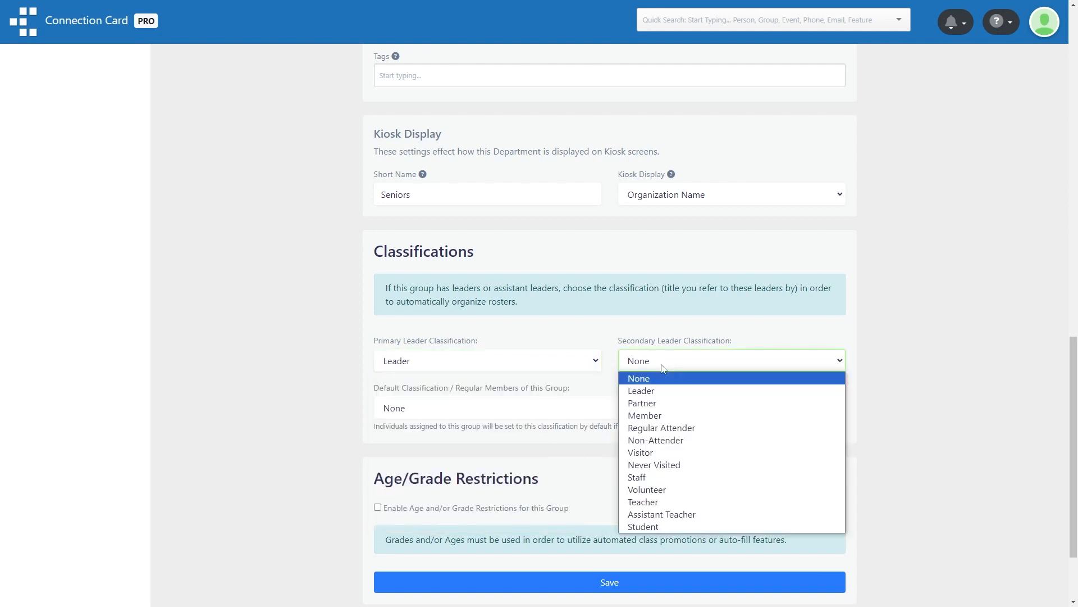
pyautogui.click(661, 514)
pyautogui.click(530, 413)
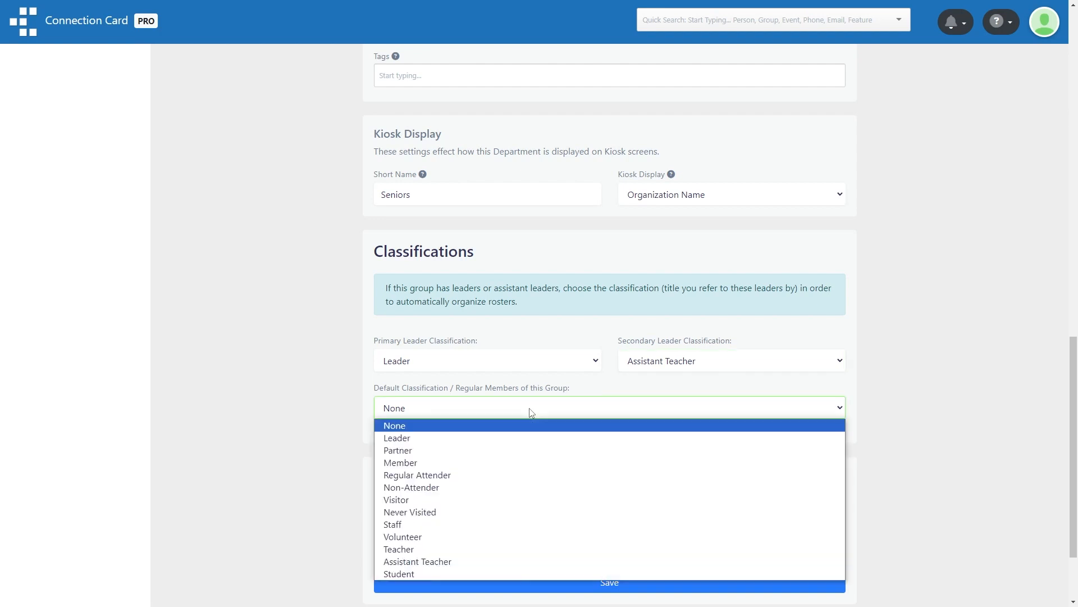
pyautogui.click(484, 475)
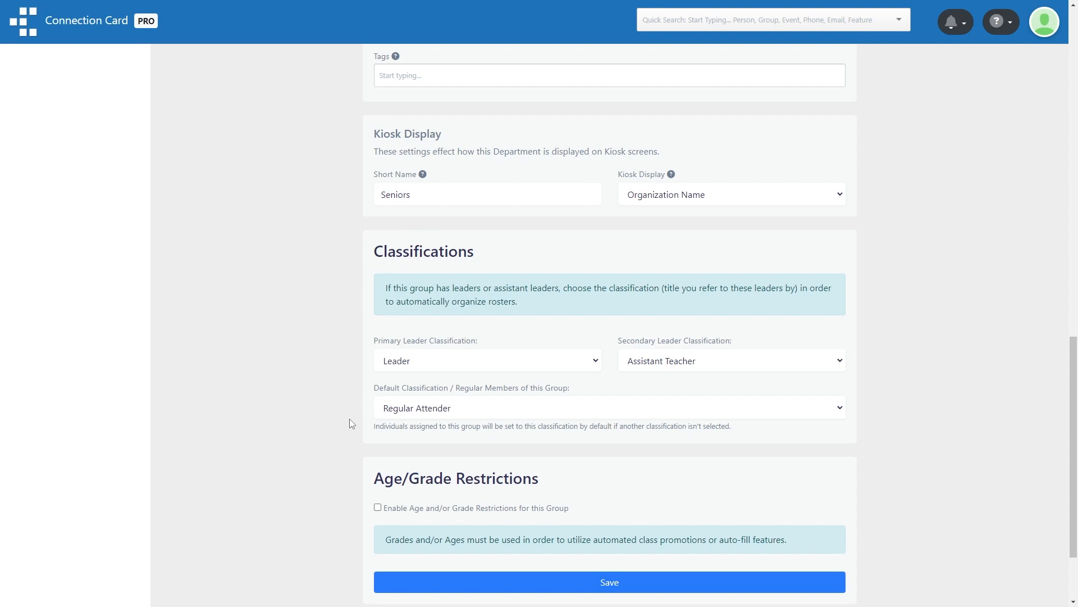
pyautogui.scroll(-2, 349, 419)
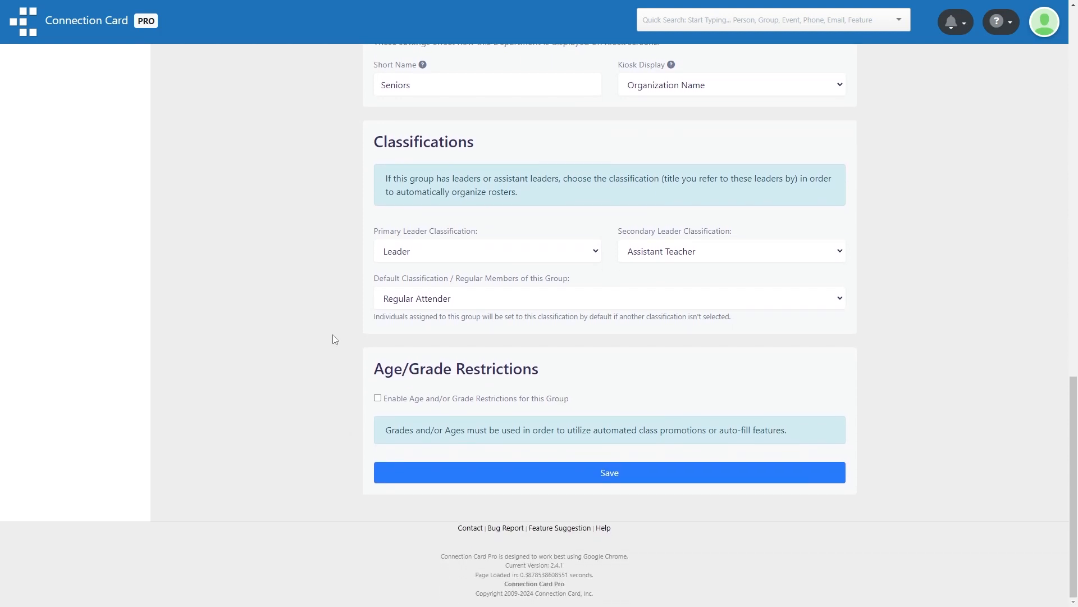
pyautogui.scroll(1, 334, 339)
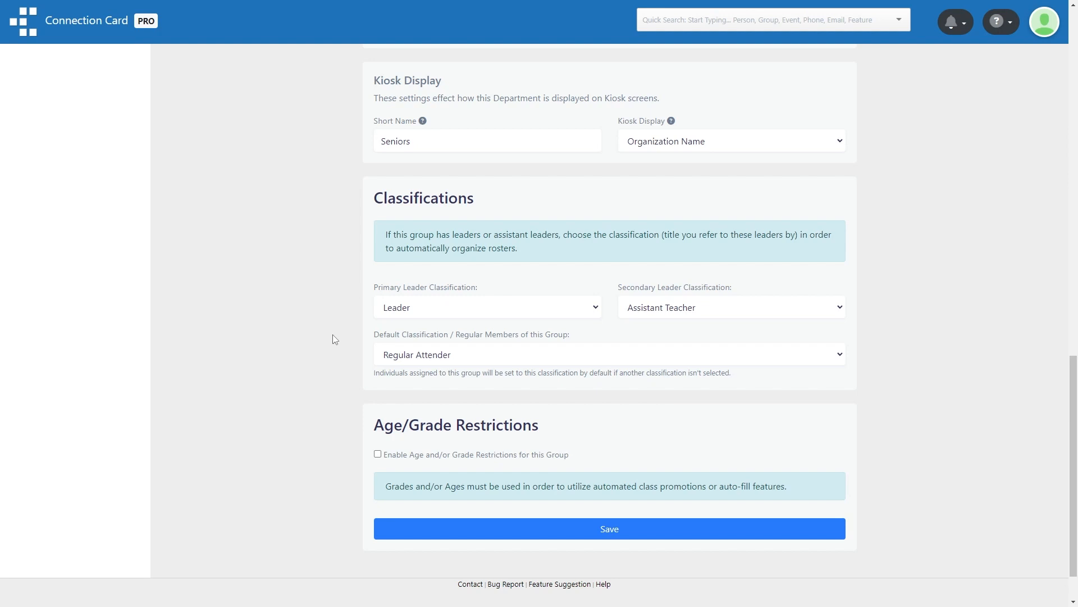
pyautogui.scroll(-1, 334, 336)
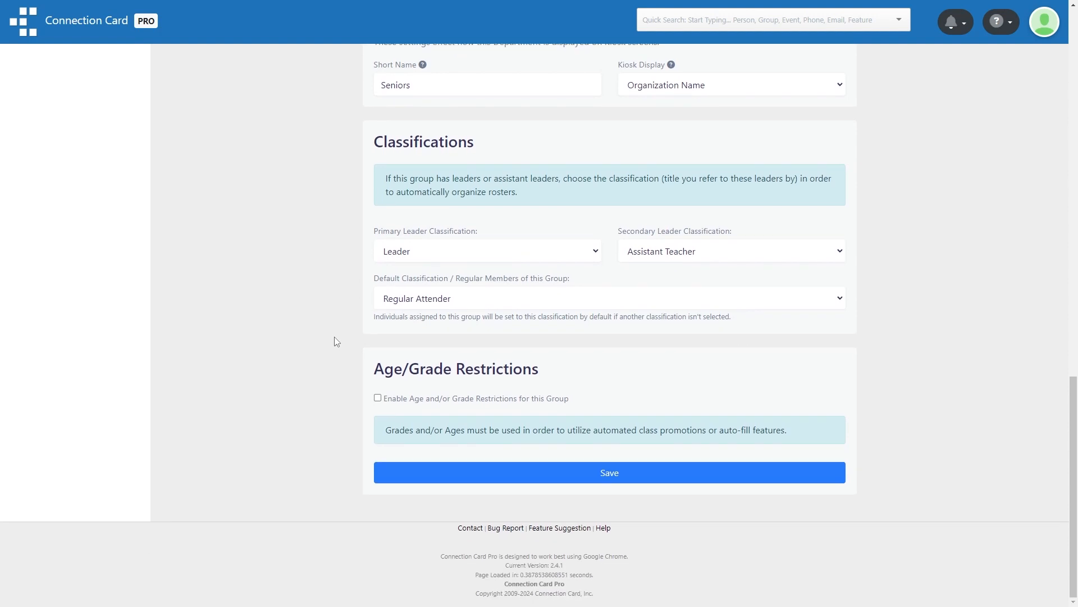
# - Enable age restrictions for the group, covering ages 65 up to 110 without grade limits, and save the new department
pyautogui.click(400, 402)
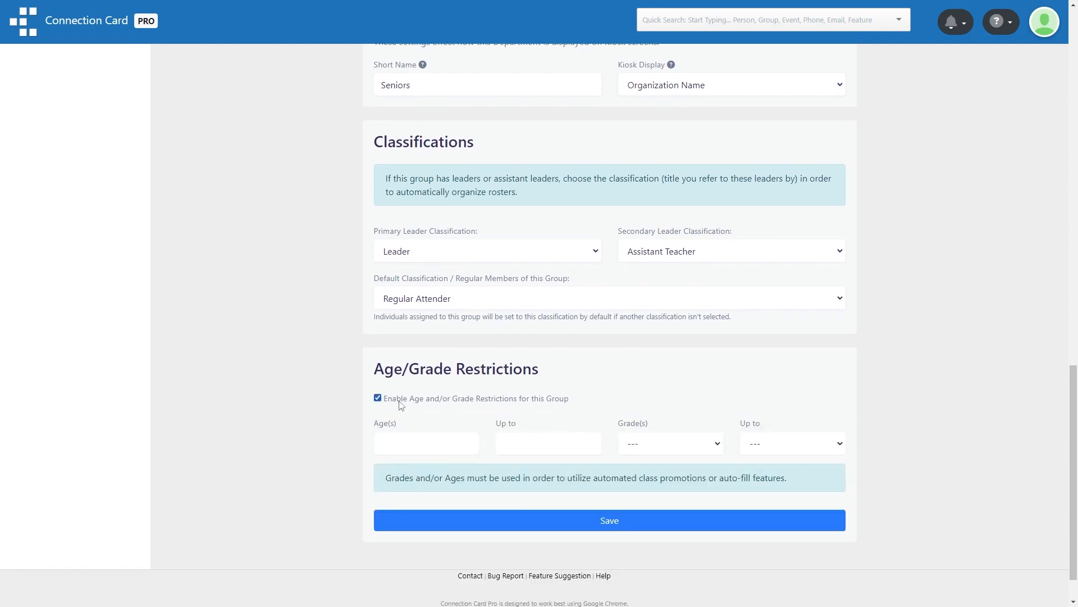
pyautogui.click(421, 441)
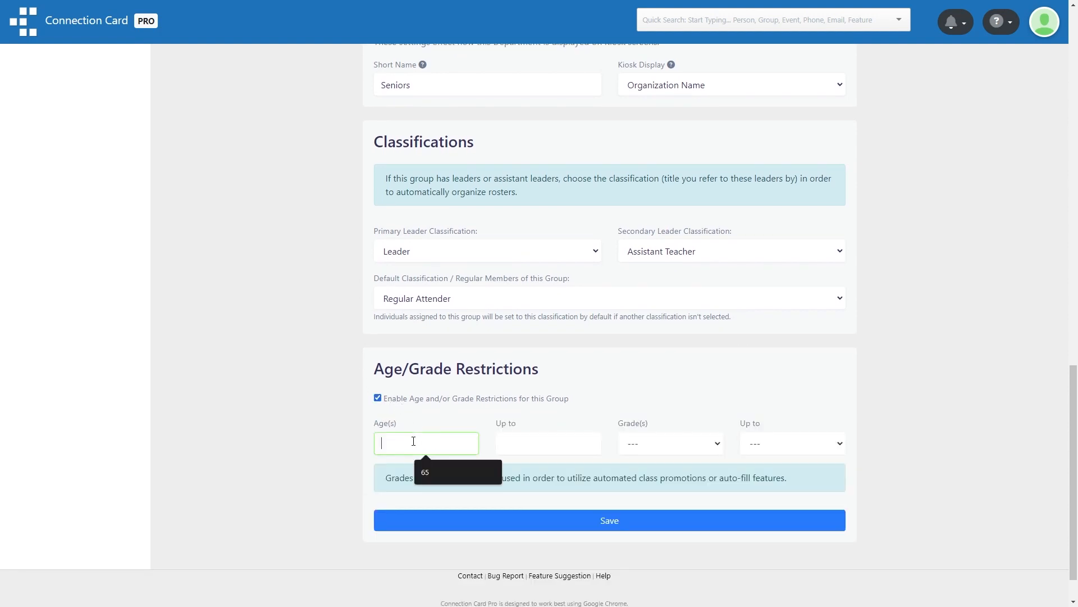
pyautogui.write('65')
pyautogui.click(315, 421)
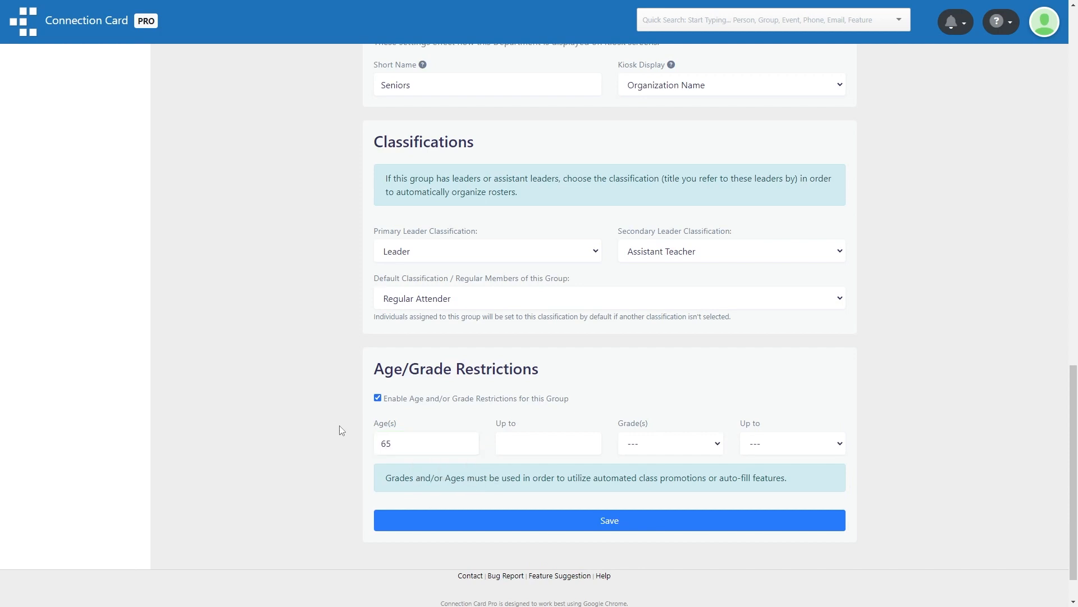
pyautogui.click(525, 442)
pyautogui.write('110')
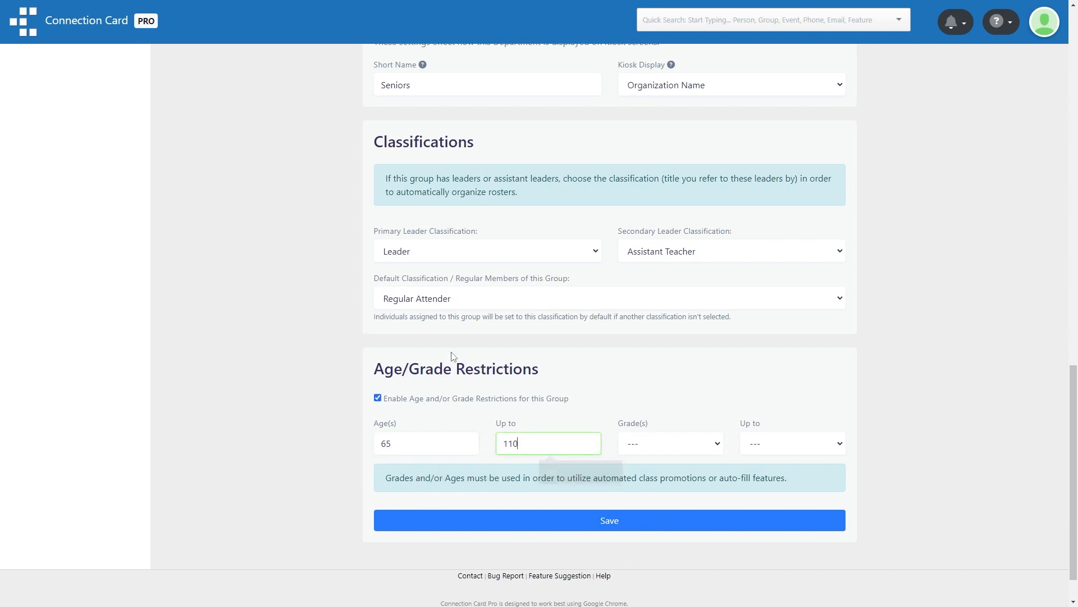
pyautogui.click(349, 371)
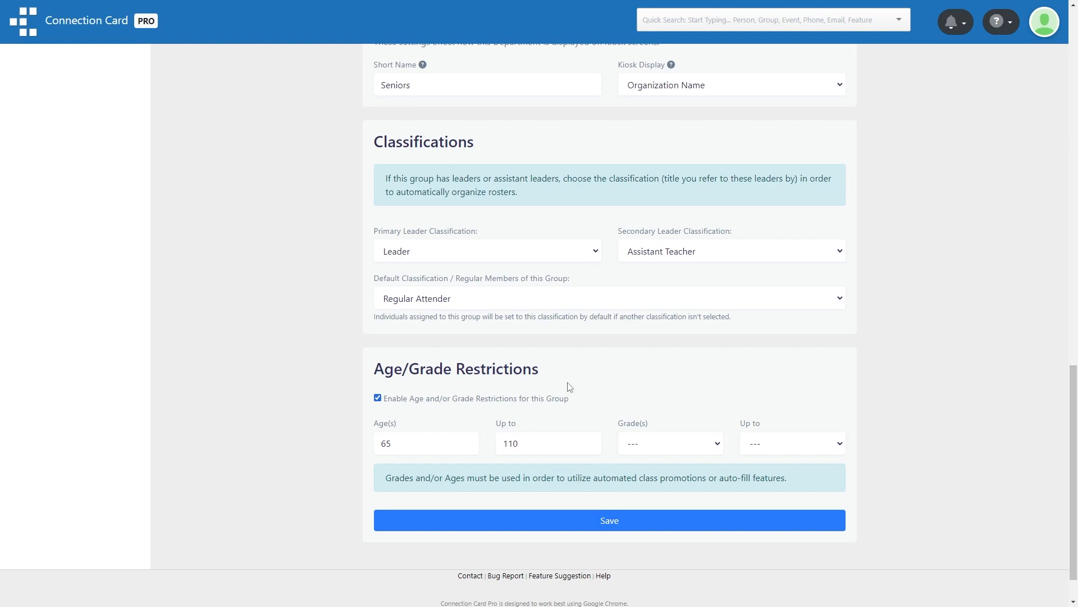
pyautogui.click(571, 509)
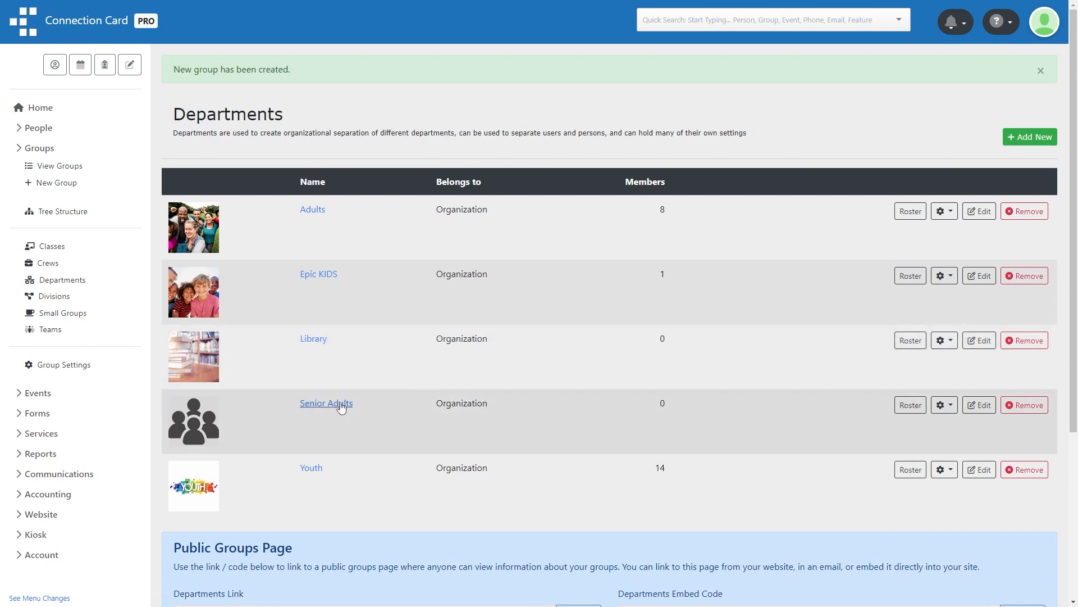
# - Open the Senior Adults department settings and examine its kiosk settings
pyautogui.click(949, 406)
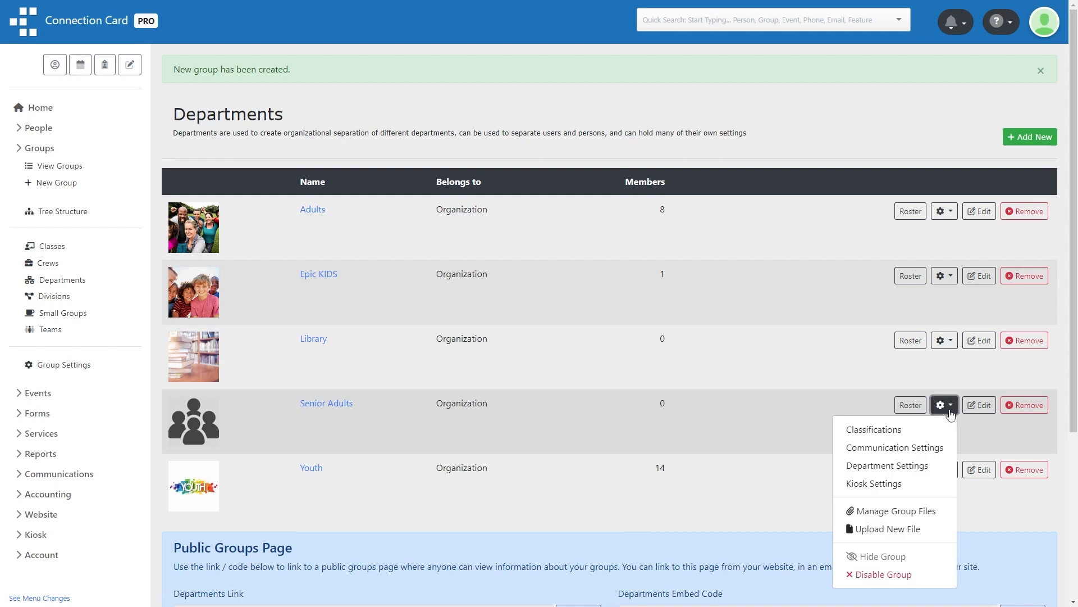
pyautogui.click(919, 470)
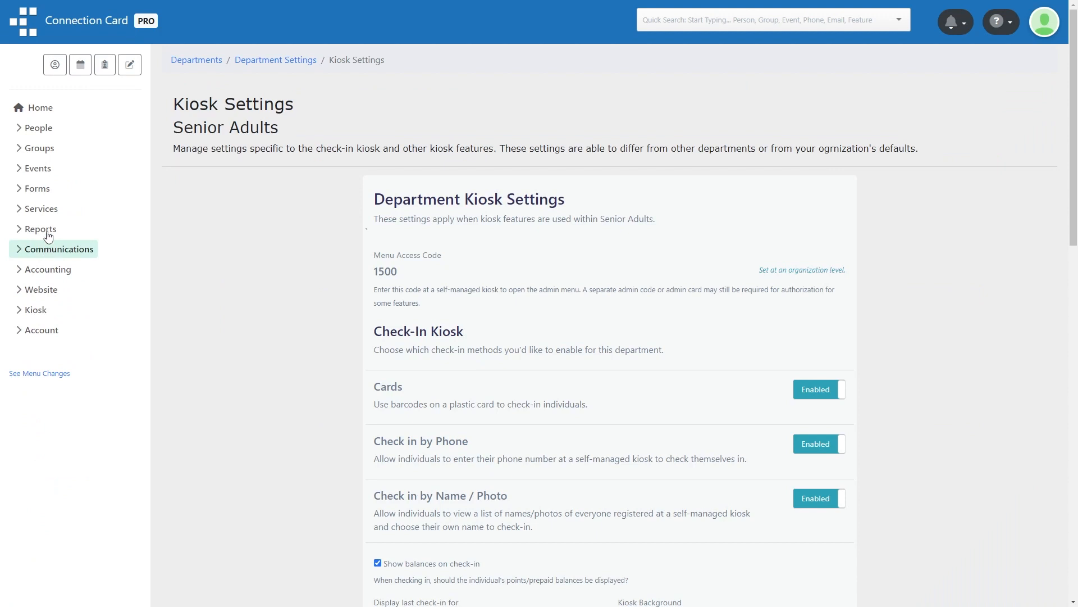
# - Return to the departments list, open the group files of Senior Adults, and start adding a new file to share with the group
pyautogui.click(39, 148)
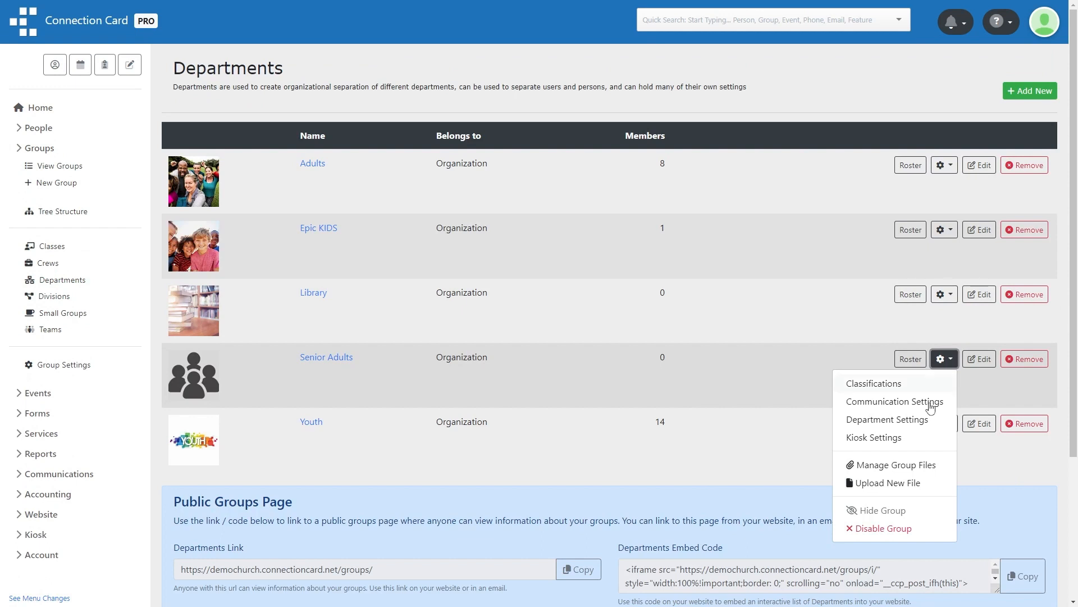
pyautogui.click(918, 466)
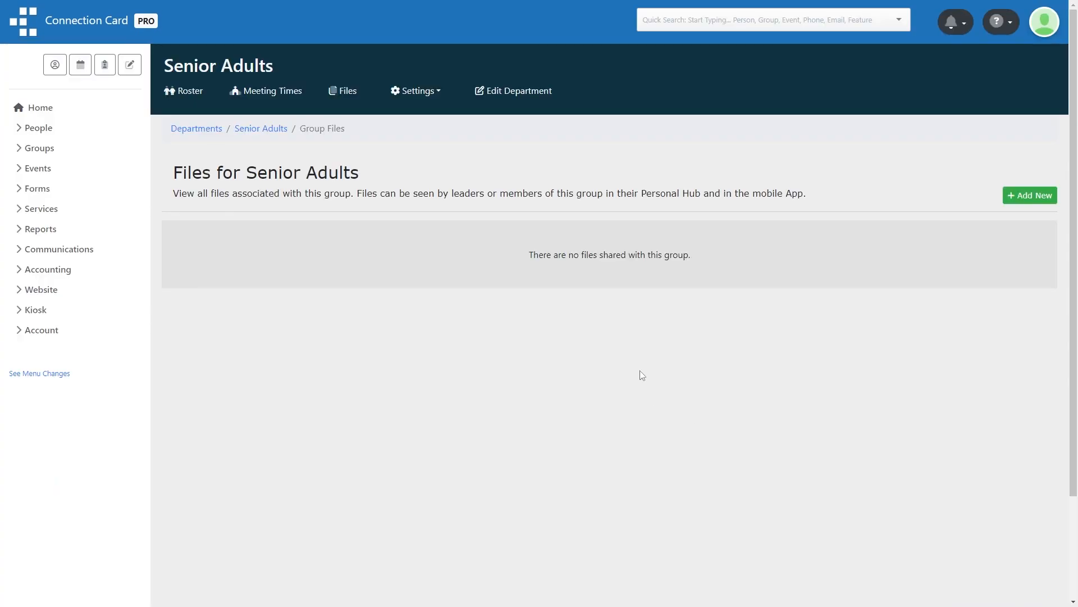
pyautogui.click(1028, 195)
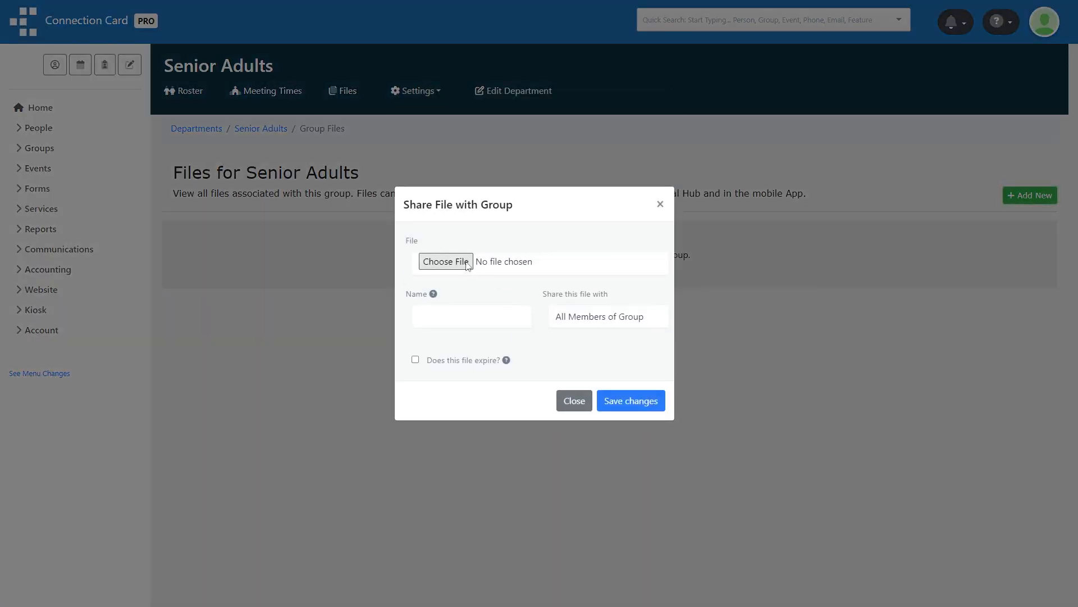